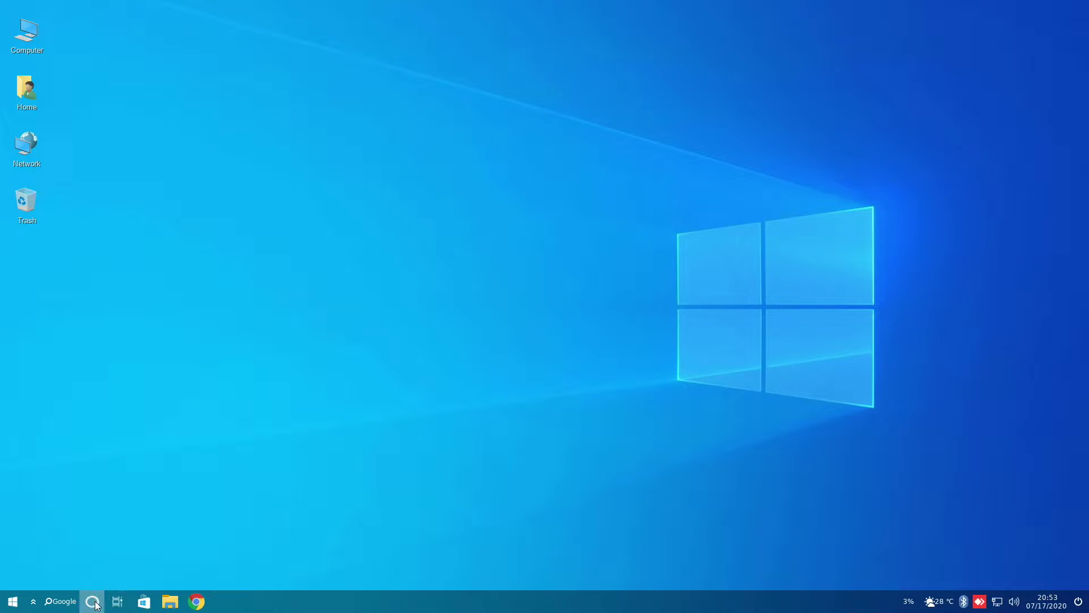
# Step: Run the 'update' package command from the Cortana search, then open the Home folder
pyautogui.click(92, 601)
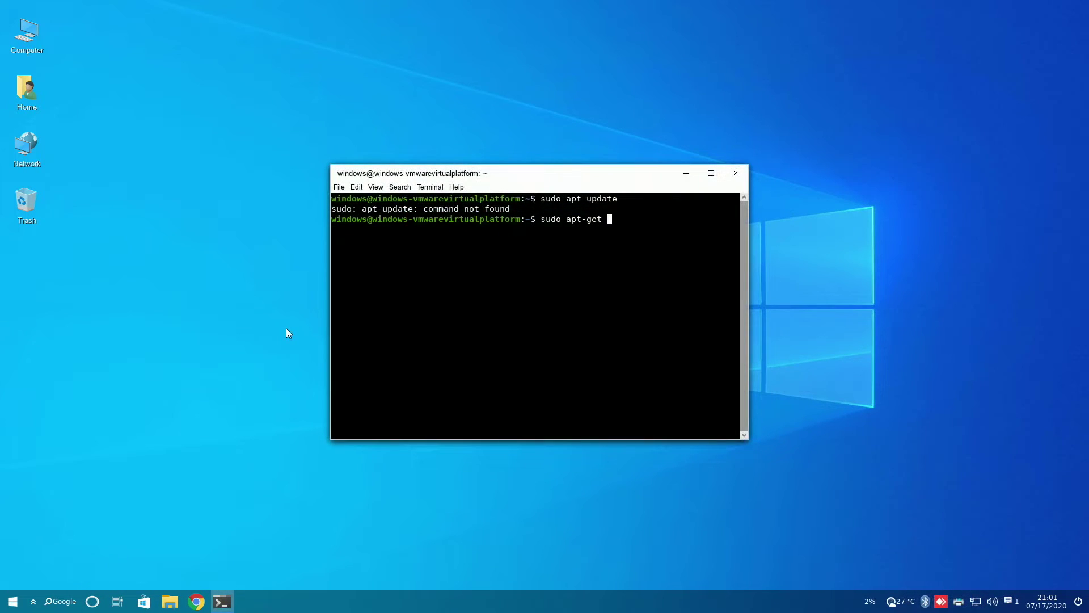
pyautogui.write('update')
pyautogui.press('Return')
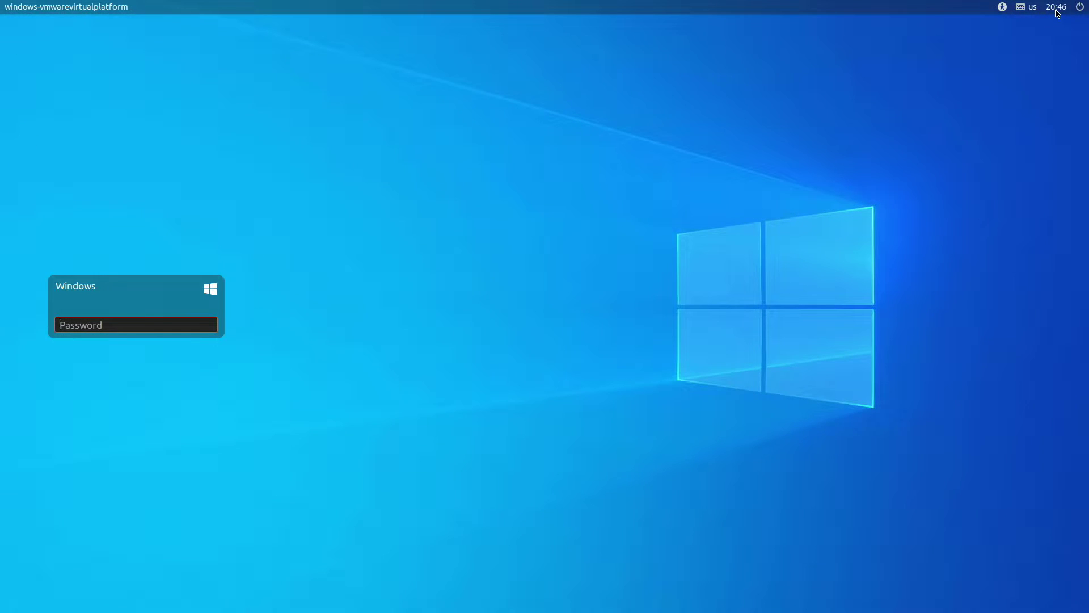
pyautogui.click(1079, 8)
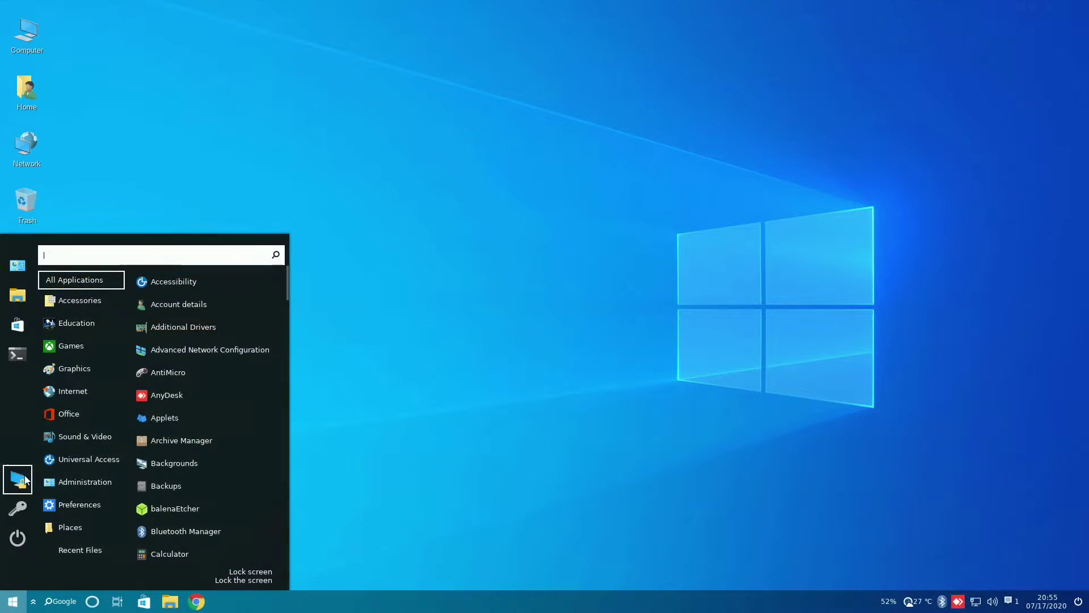
pyautogui.click(16, 291)
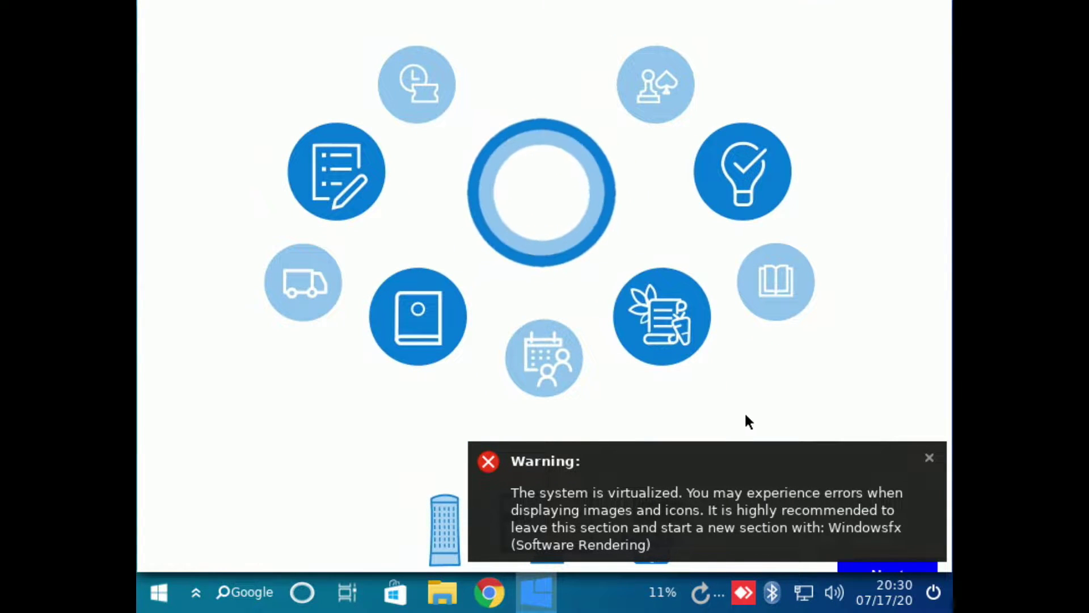
# Step: Dismiss the virtualization warning and close the Helloa welcome app from its taskbar menu
pyautogui.click(928, 460)
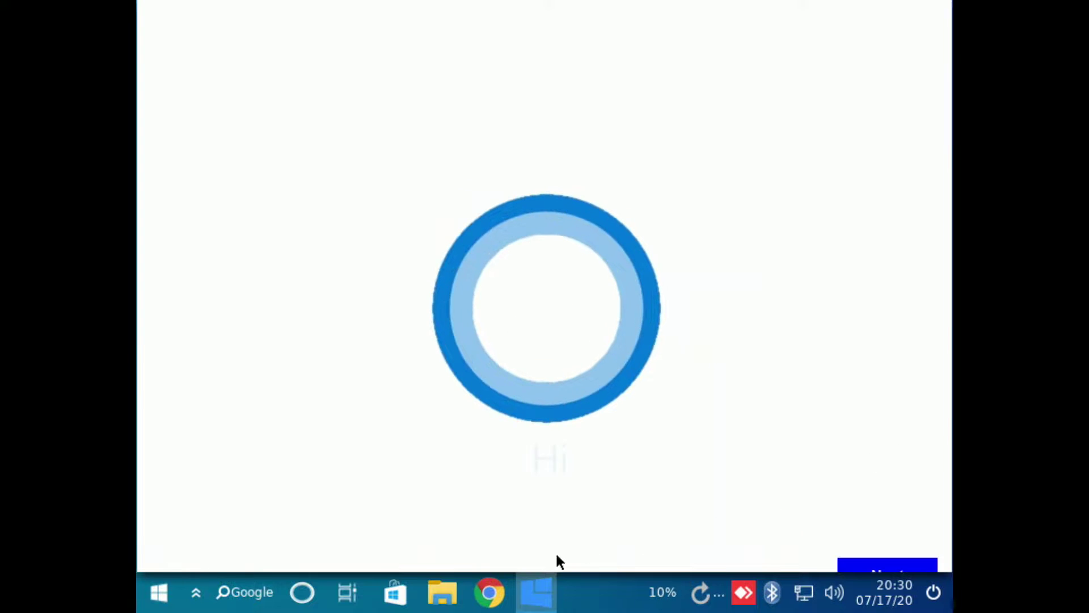
pyautogui.click(541, 581)
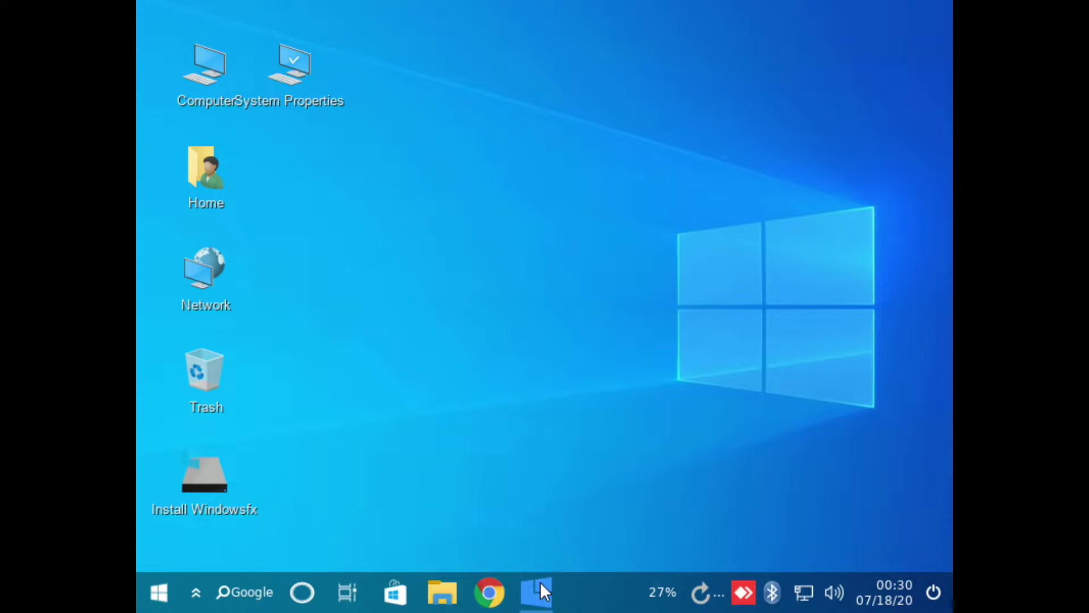
pyautogui.click(540, 581)
pyautogui.rightClick(537, 581)
pyautogui.click(552, 555)
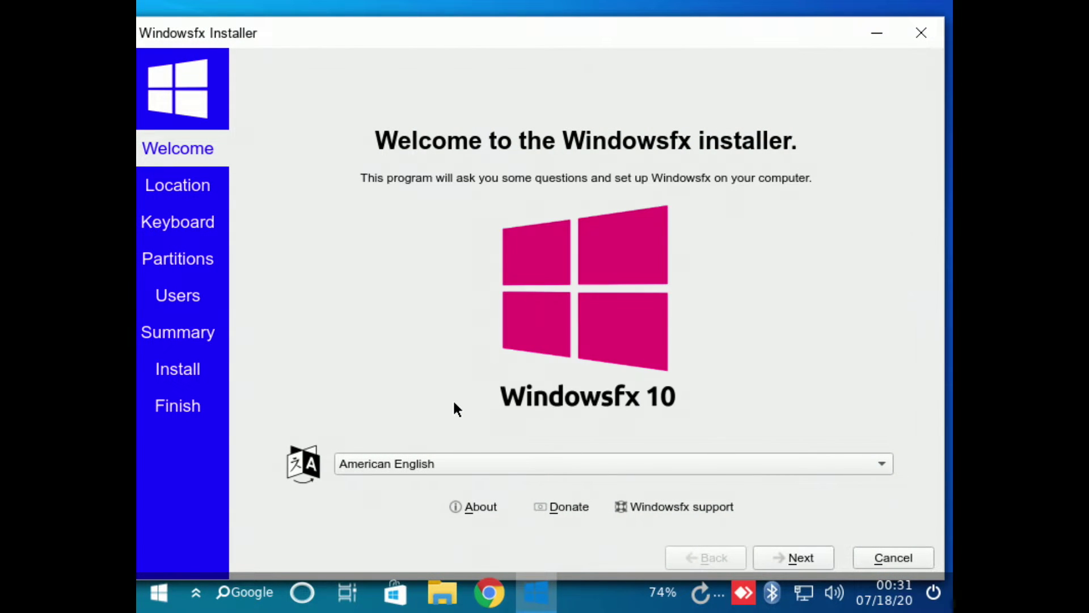
# Step: Advance the installer past Welcome, the New York time zone and the keyboard layout to Partitions
pyautogui.click(819, 563)
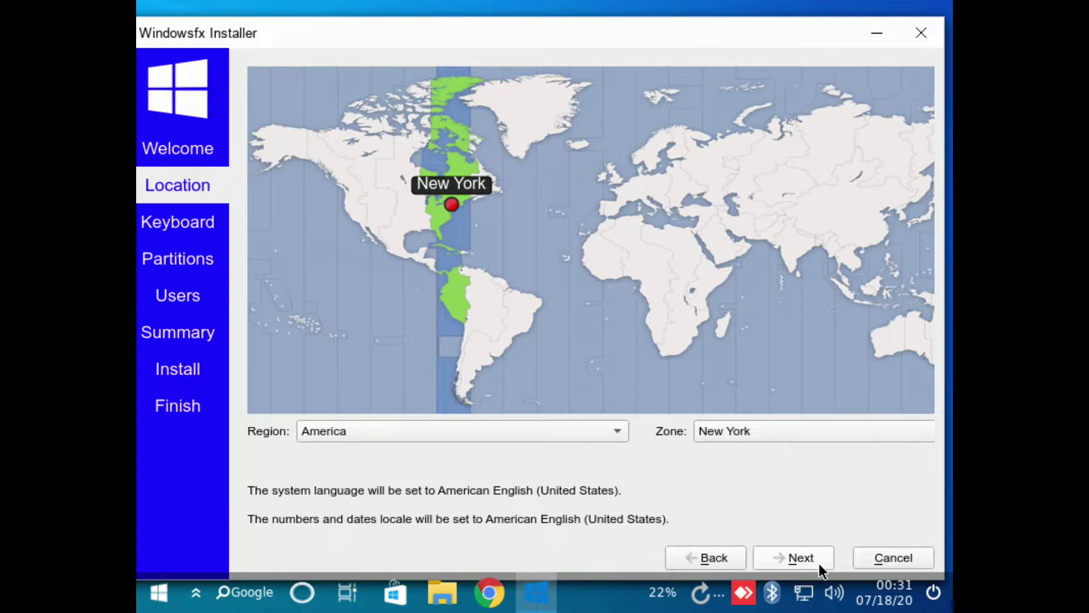
pyautogui.click(819, 564)
pyautogui.click(819, 563)
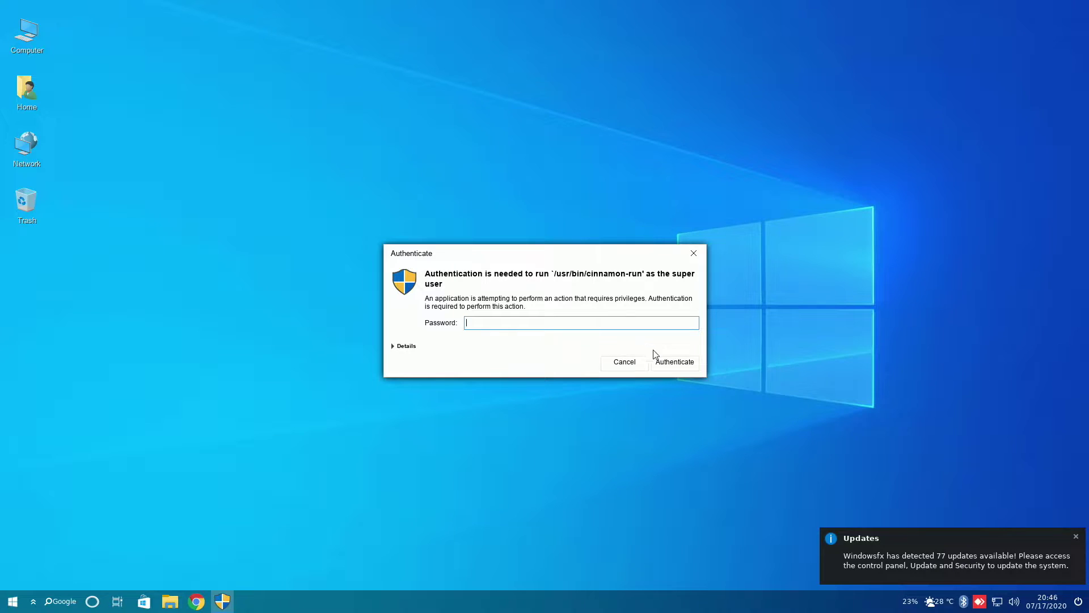
# Step: Confirm the super-user authentication prompt for cinnamon-run
pyautogui.click(670, 362)
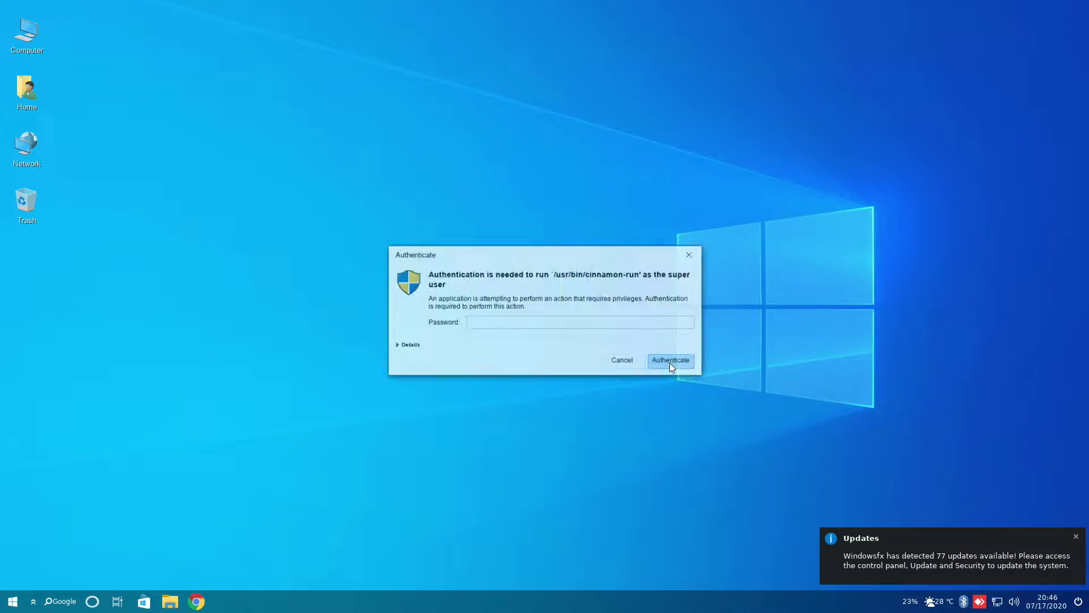
# Step: Close the updates notification and exit the welcome assistant
pyautogui.click(1076, 537)
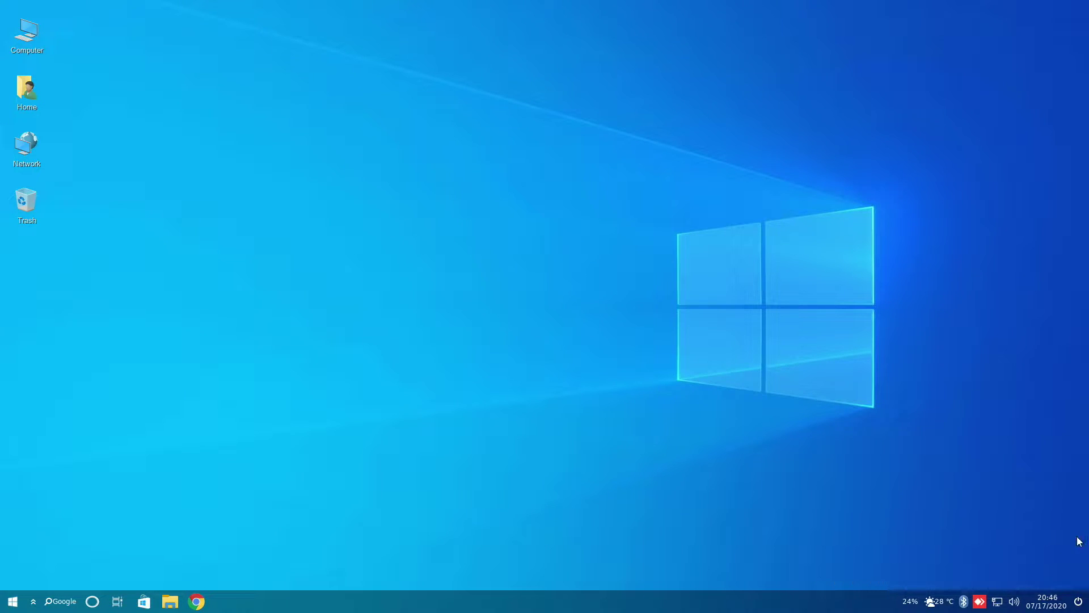
pyautogui.click(607, 368)
# Step: Launch the Windowsfx Control Center from the Start menu's Accessories view
pyautogui.click(14, 601)
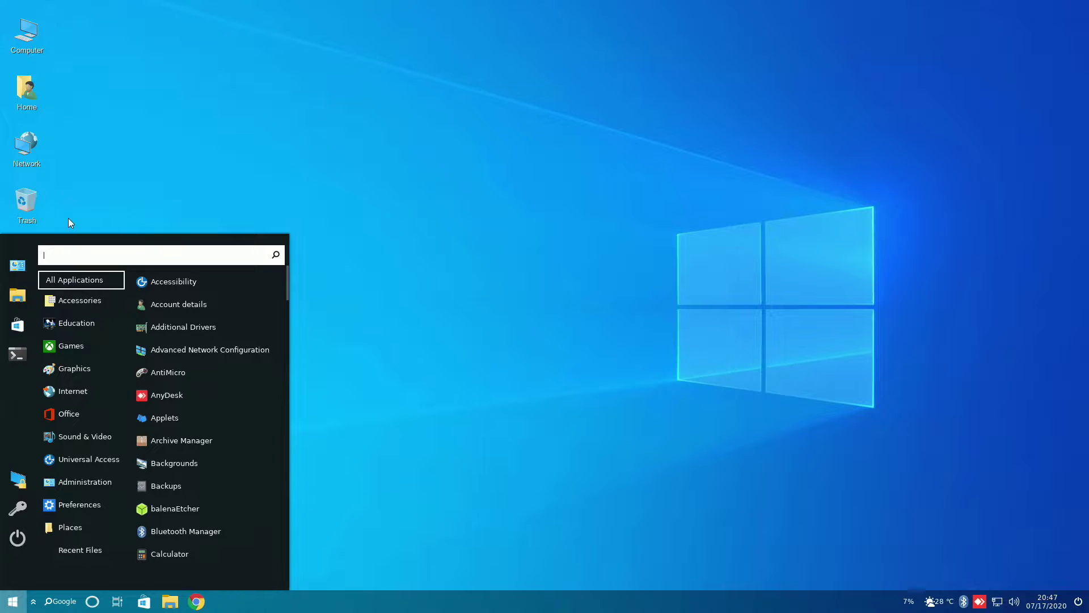
pyautogui.click(76, 305)
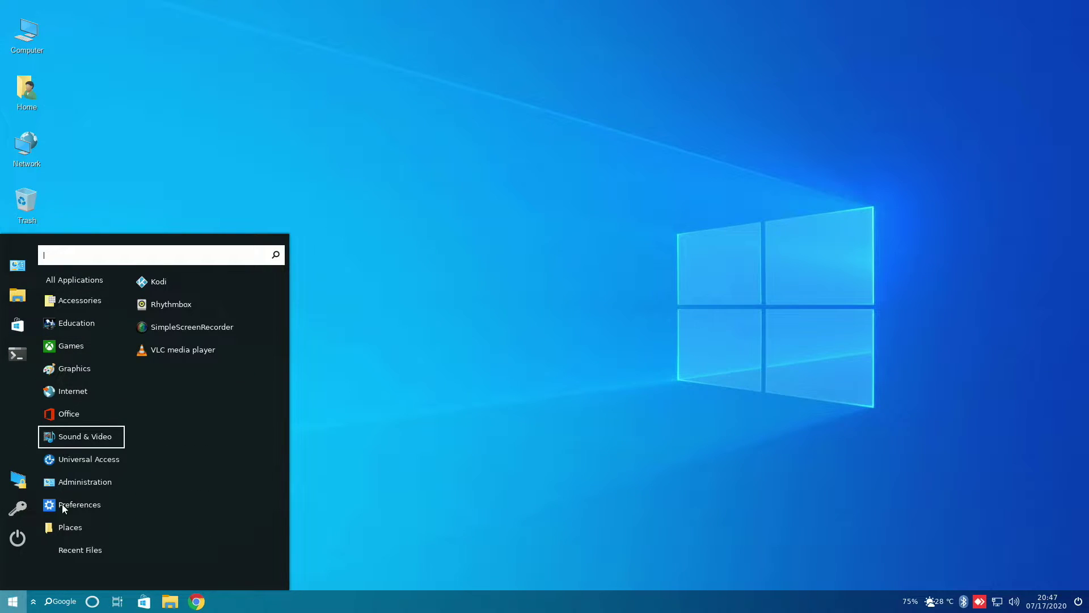
pyautogui.click(15, 267)
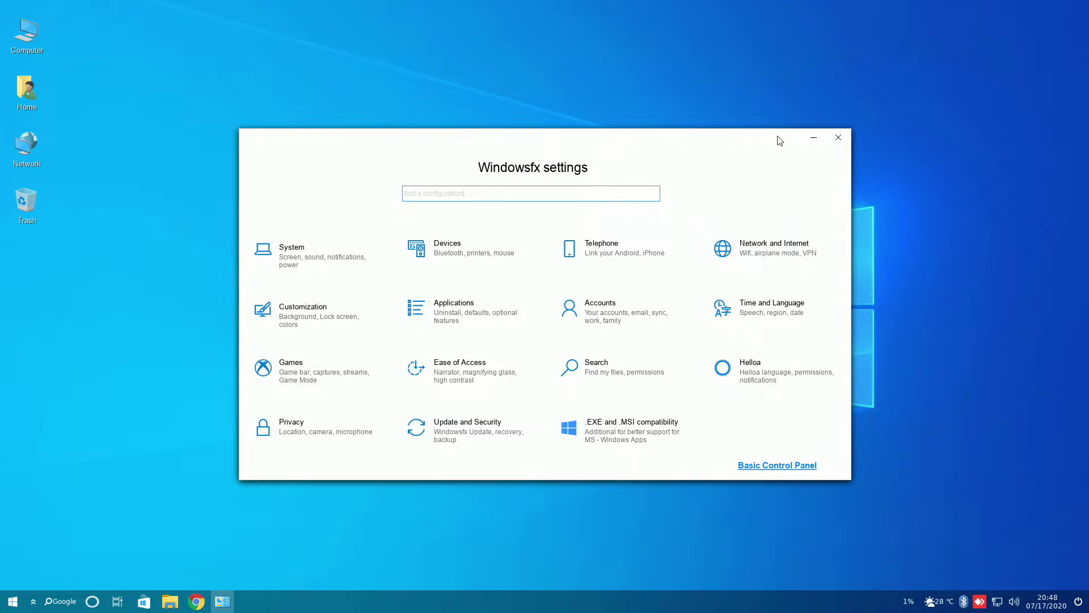
# Step: Reposition the settings window and browse the System and Telephone settings pages
pyautogui.moveTo(777, 139); pyautogui.dragTo(755, 119)
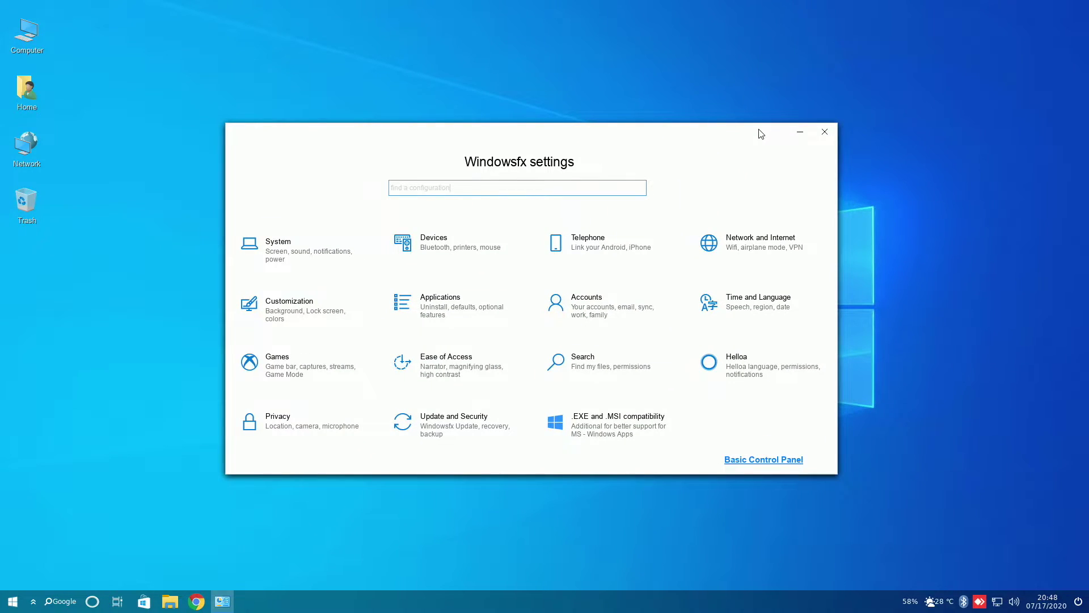
pyautogui.click(329, 261)
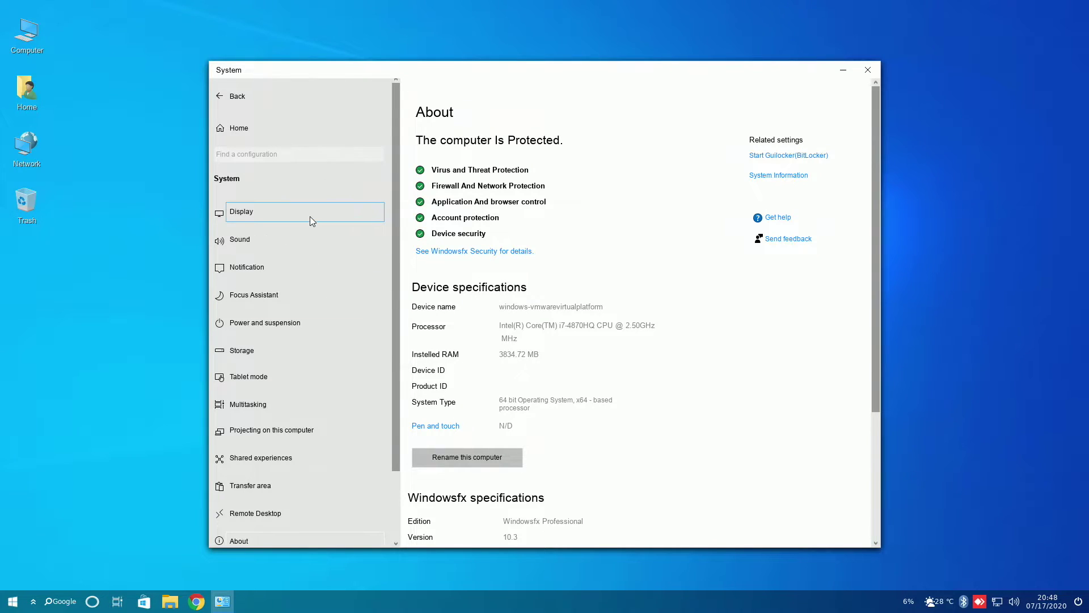
pyautogui.scroll(-3, 387, 373)
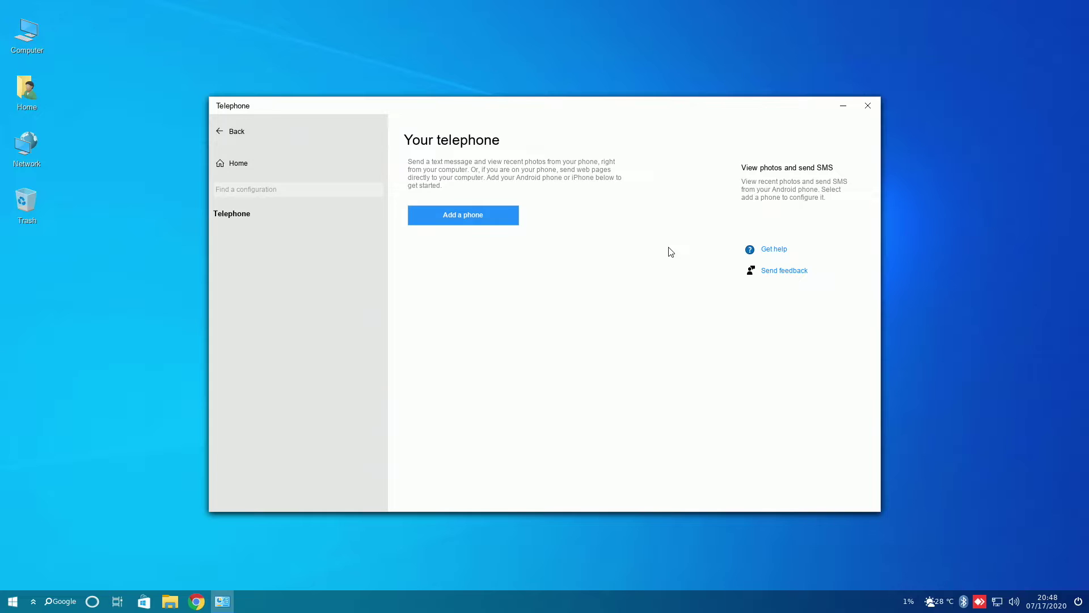
pyautogui.click(867, 106)
# Step: Reopen settings with Super+I, view Network and Internet, then launch the Basic Control Panel
pyautogui.press('super+i')
pyautogui.click(724, 245)
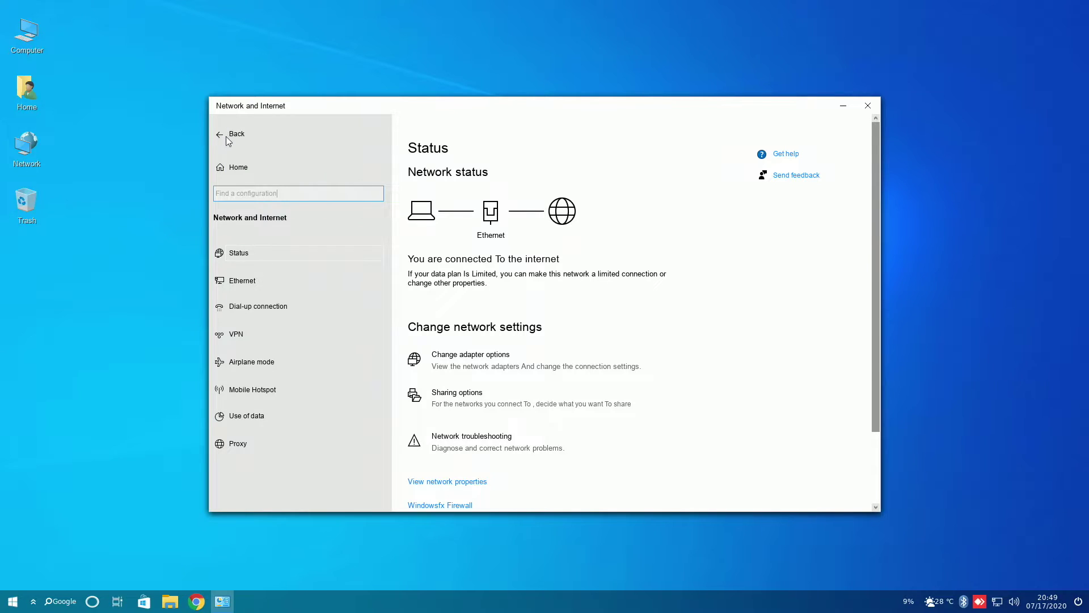
pyautogui.click(241, 138)
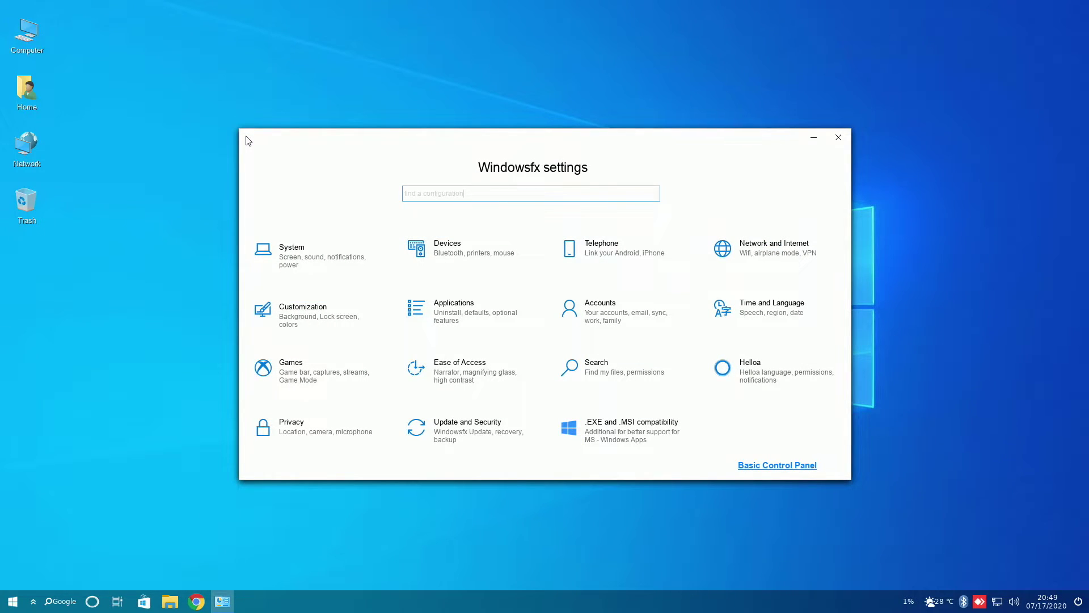
pyautogui.click(785, 464)
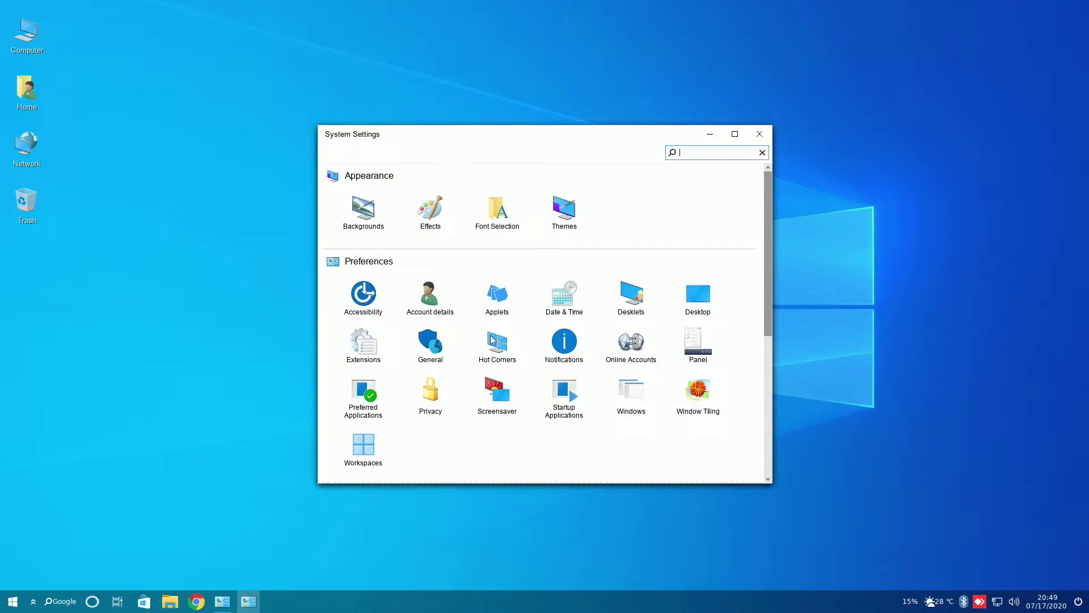
# Step: Try Kimmo-Dark and Kimmo-Light window borders, settling on Linuxfx-10-dark
pyautogui.click(231, 603)
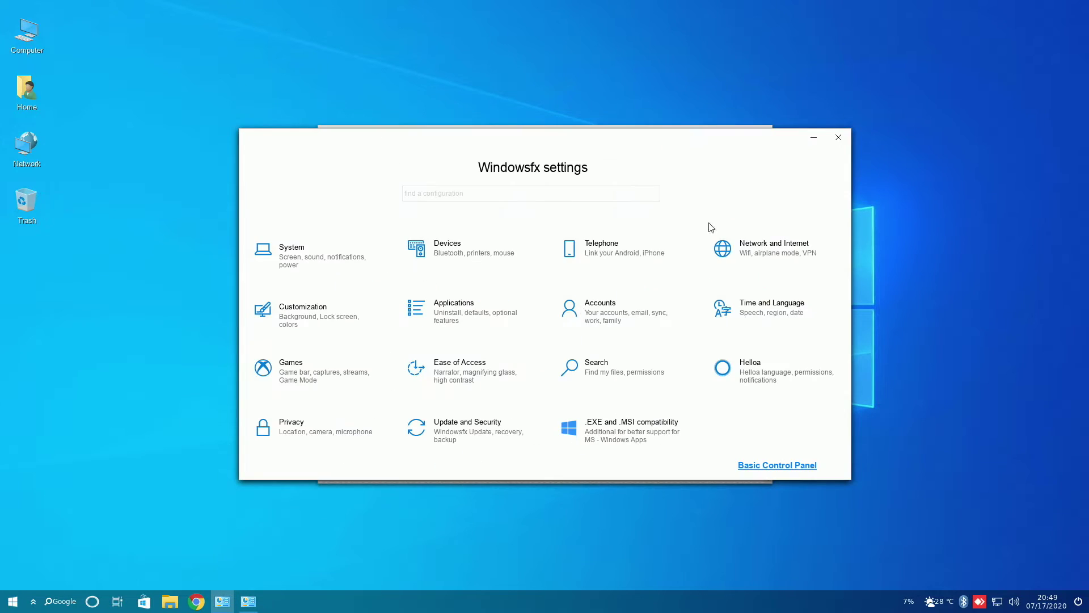
pyautogui.click(652, 123)
pyautogui.click(1006, 84)
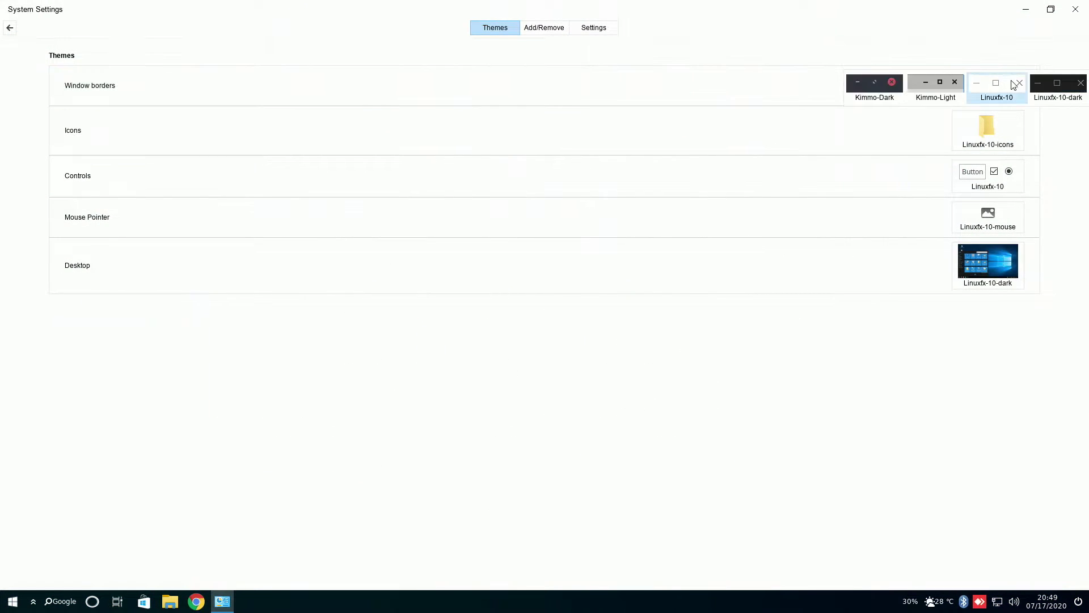
pyautogui.click(888, 85)
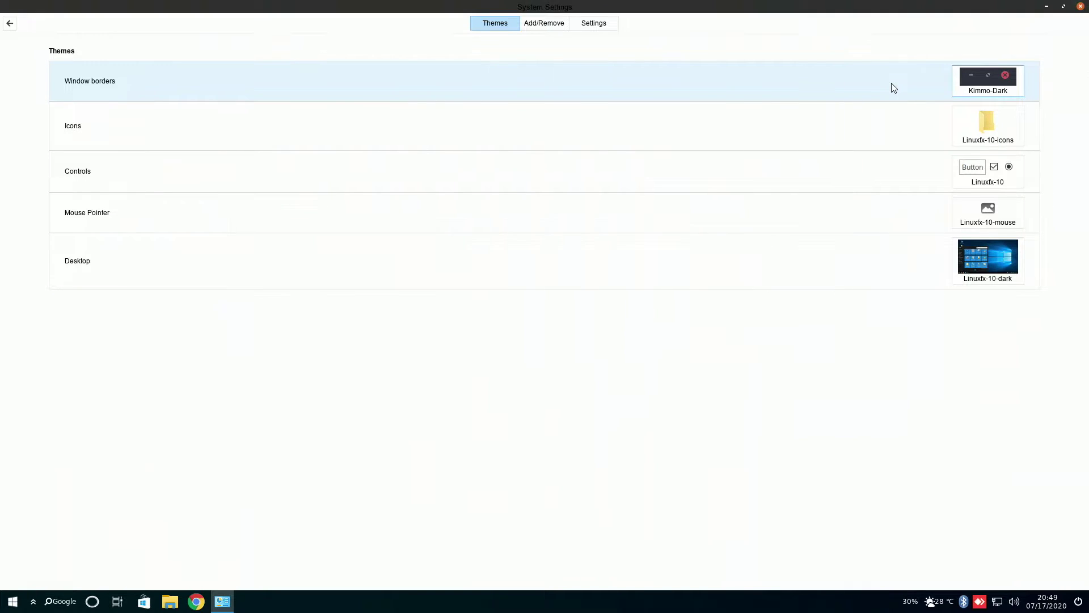
pyautogui.click(1064, 6)
pyautogui.click(691, 207)
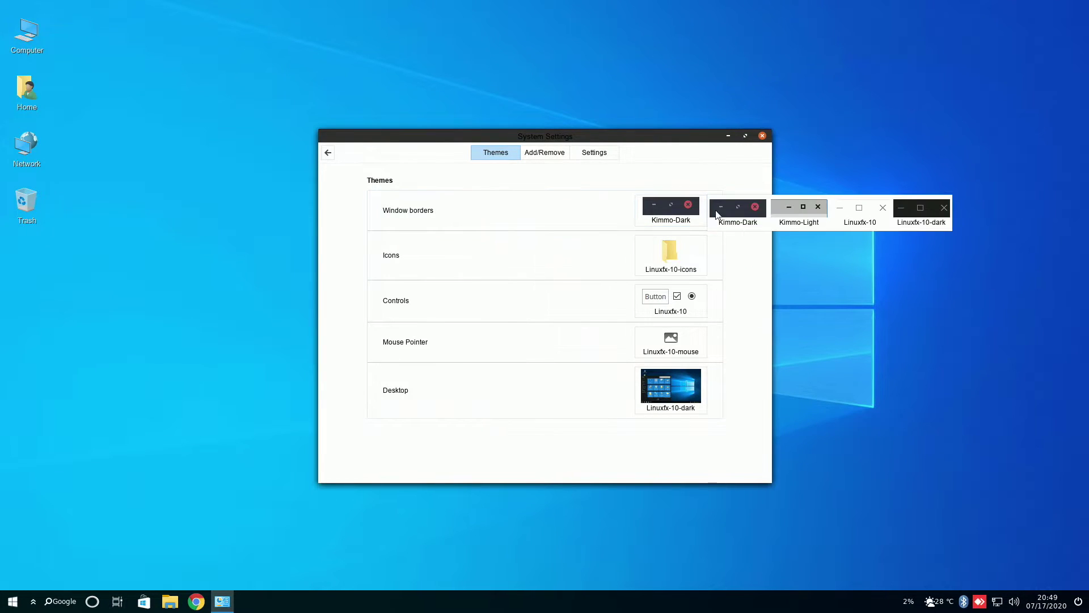
pyautogui.click(816, 216)
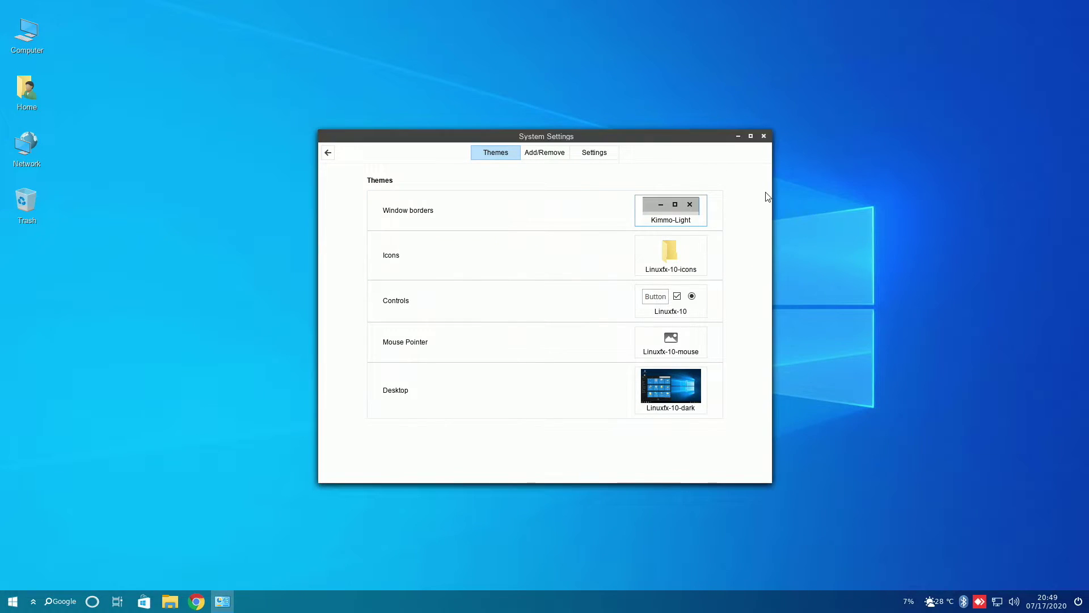
pyautogui.click(661, 216)
pyautogui.click(920, 213)
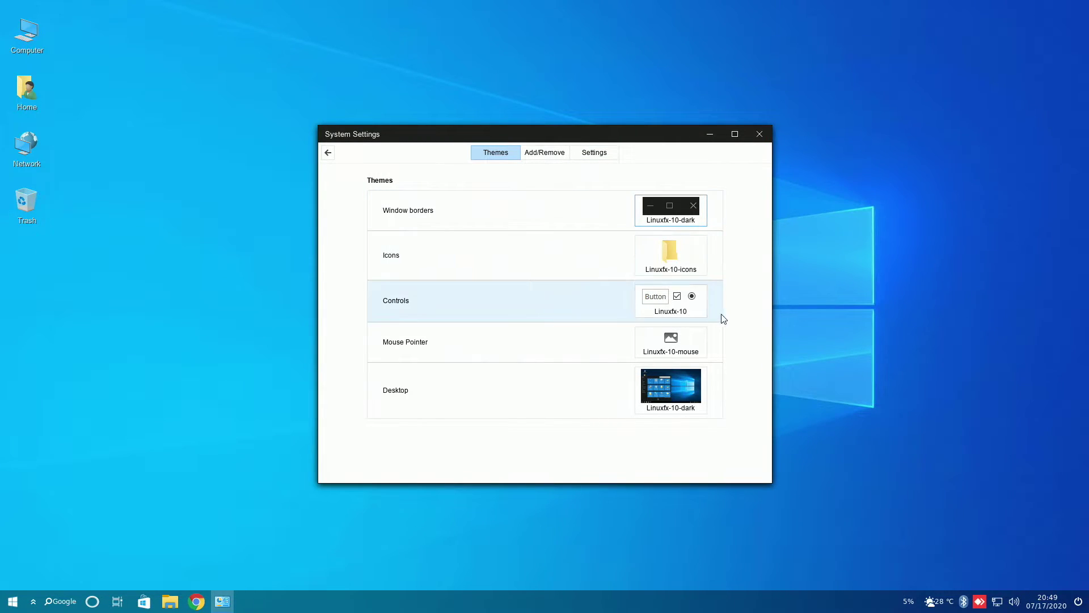
# Step: Try the gnome and ubuntu-mono-dark icon themes, then restore Linuxfx-10-icons
pyautogui.click(686, 258)
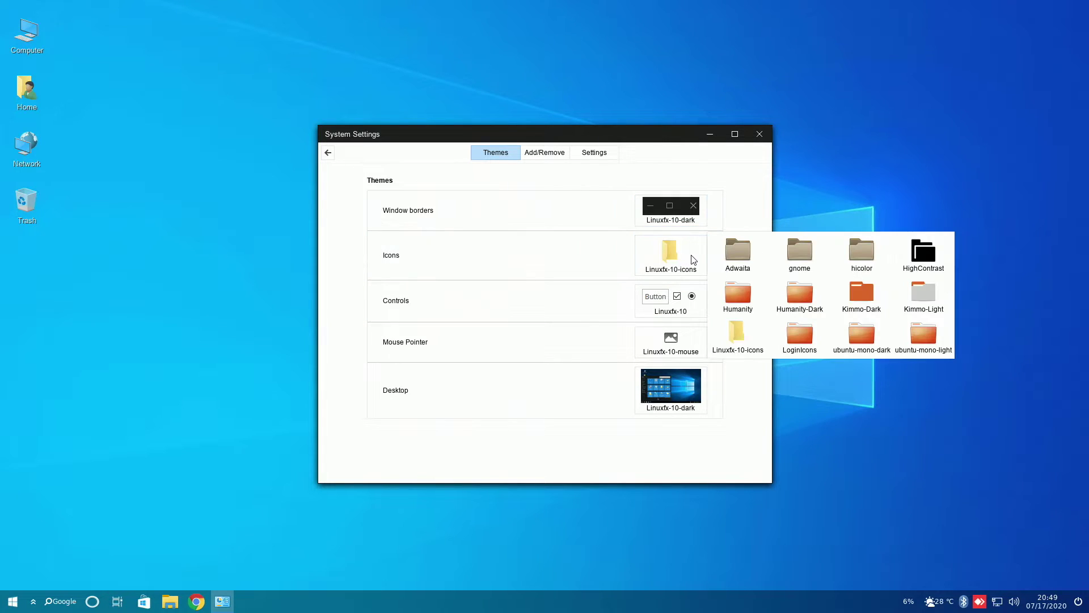
pyautogui.click(792, 254)
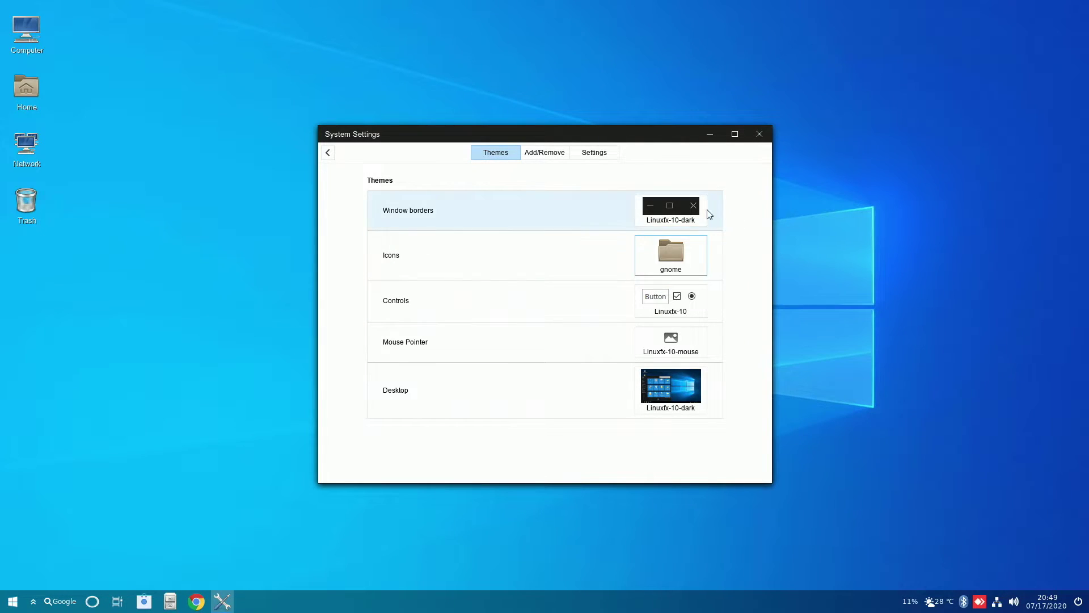
pyautogui.click(690, 241)
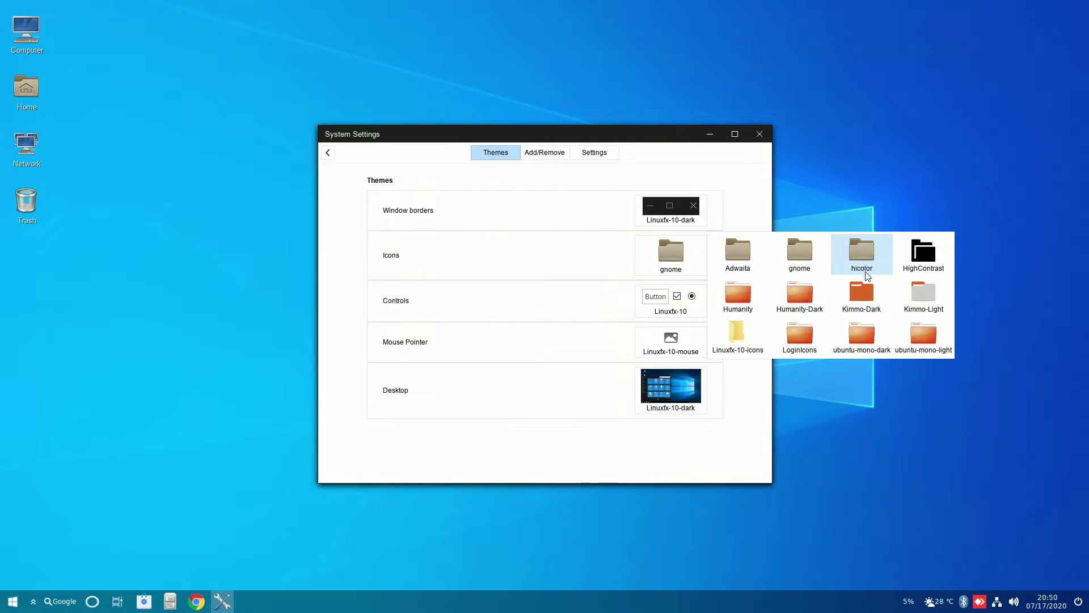
pyautogui.click(868, 335)
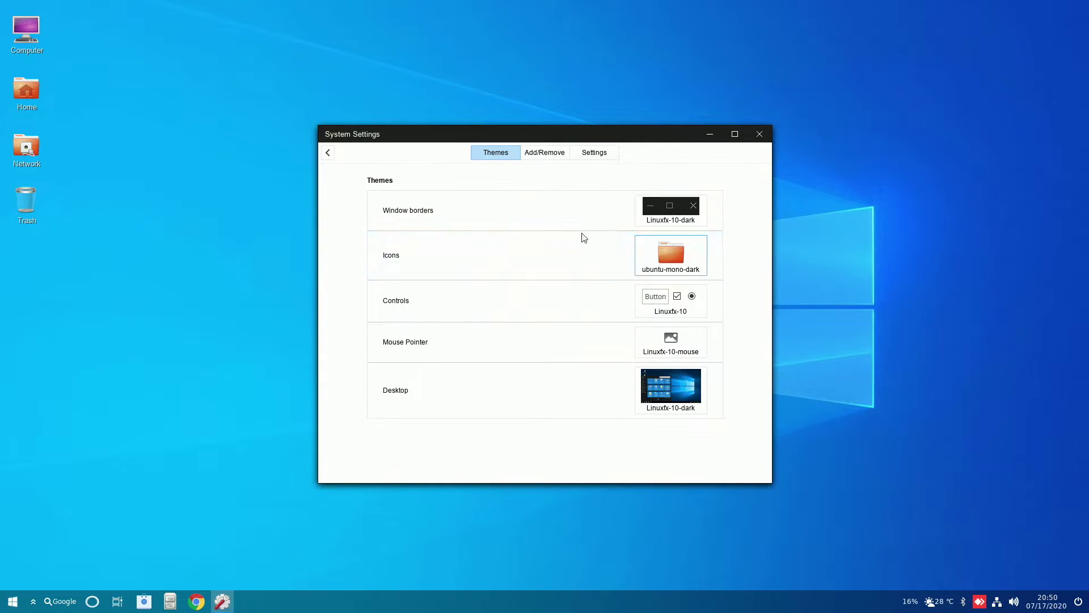
pyautogui.click(671, 254)
pyautogui.click(860, 299)
# Step: Try the cinnamon and Kimmo-Dark desktop themes, checking menu and calendar, then apply Linuxfx-10-dark
pyautogui.click(671, 386)
pyautogui.click(765, 330)
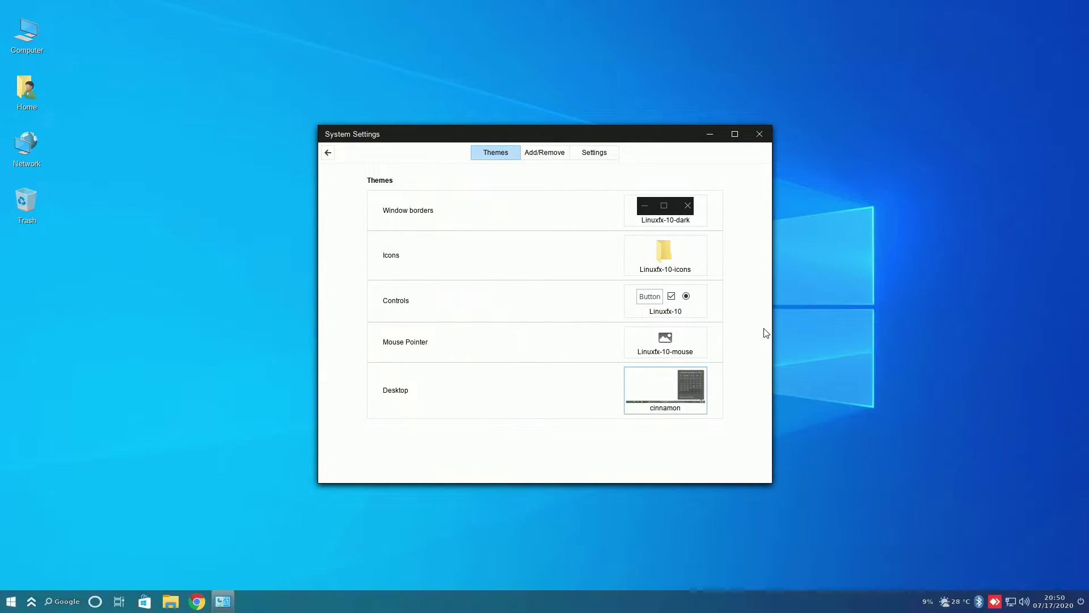
pyautogui.click(722, 372)
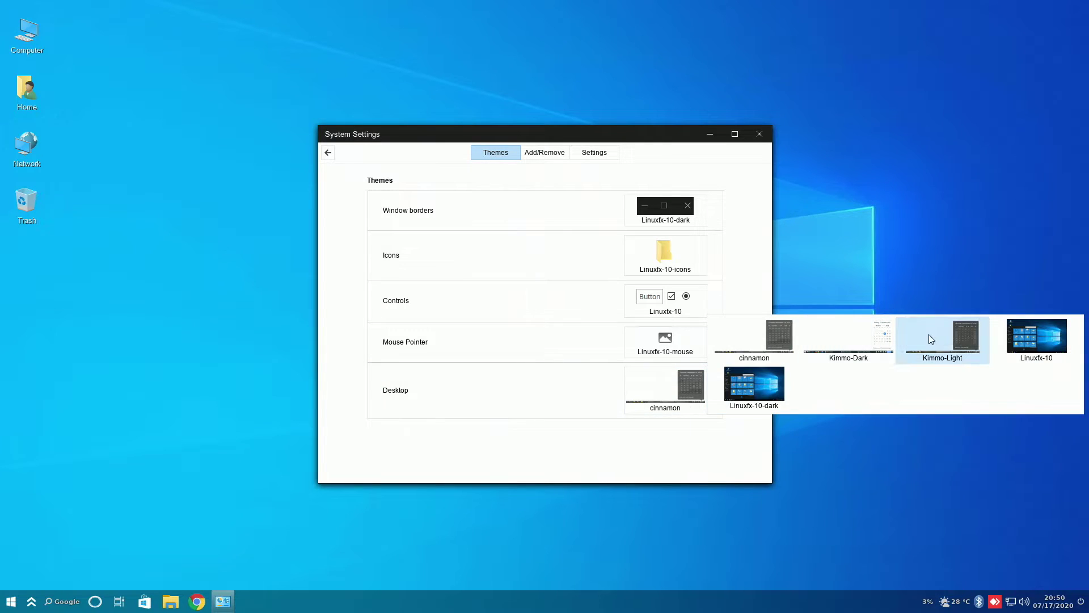
pyautogui.click(802, 339)
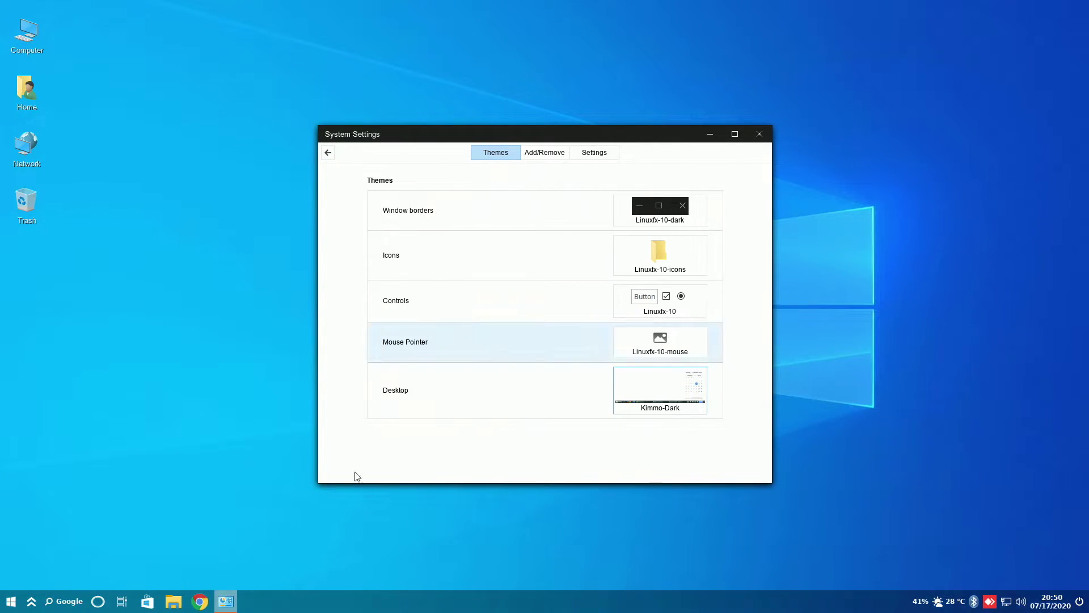
pyautogui.click(11, 602)
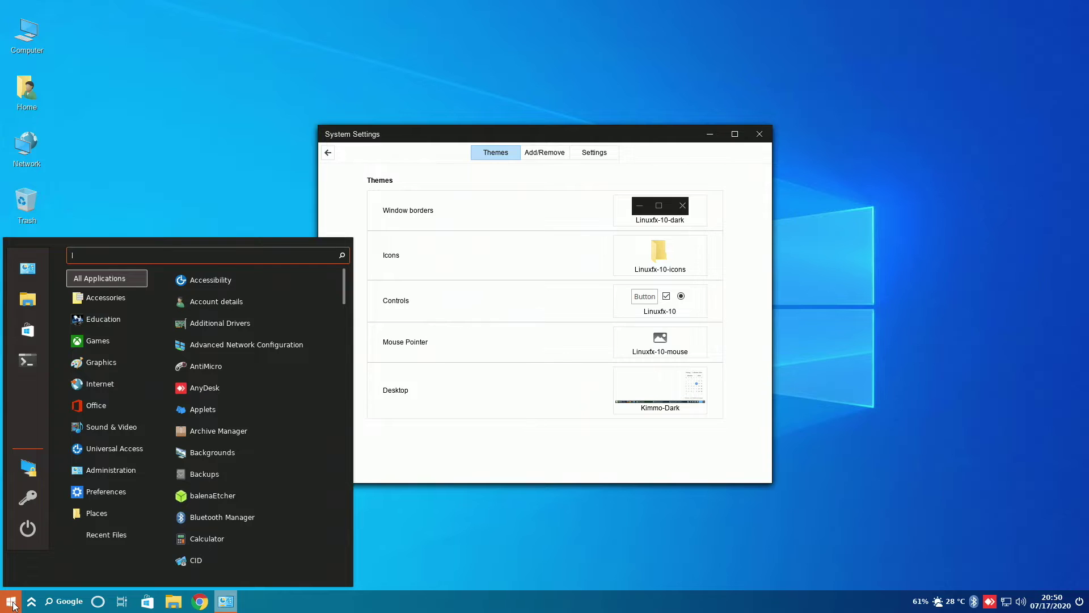
pyautogui.click(14, 599)
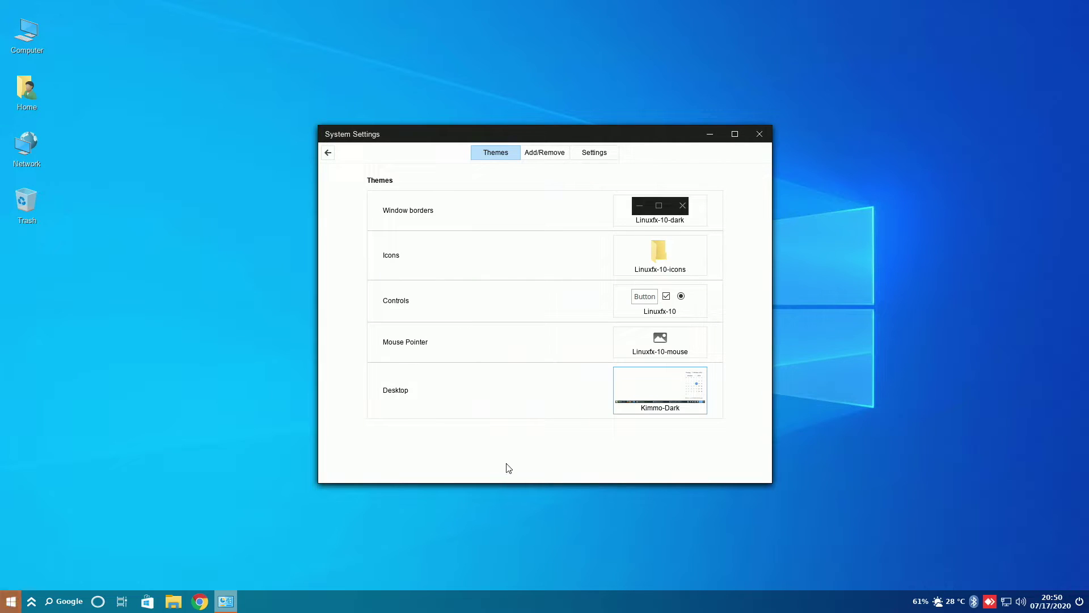
pyautogui.click(1043, 606)
pyautogui.click(659, 391)
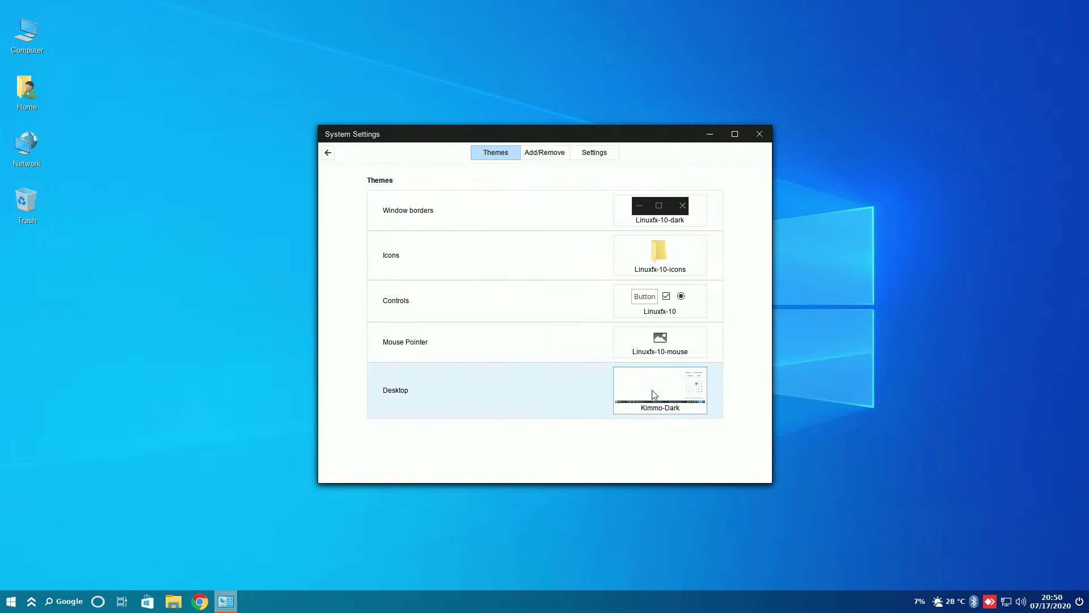
pyautogui.click(658, 391)
pyautogui.click(772, 374)
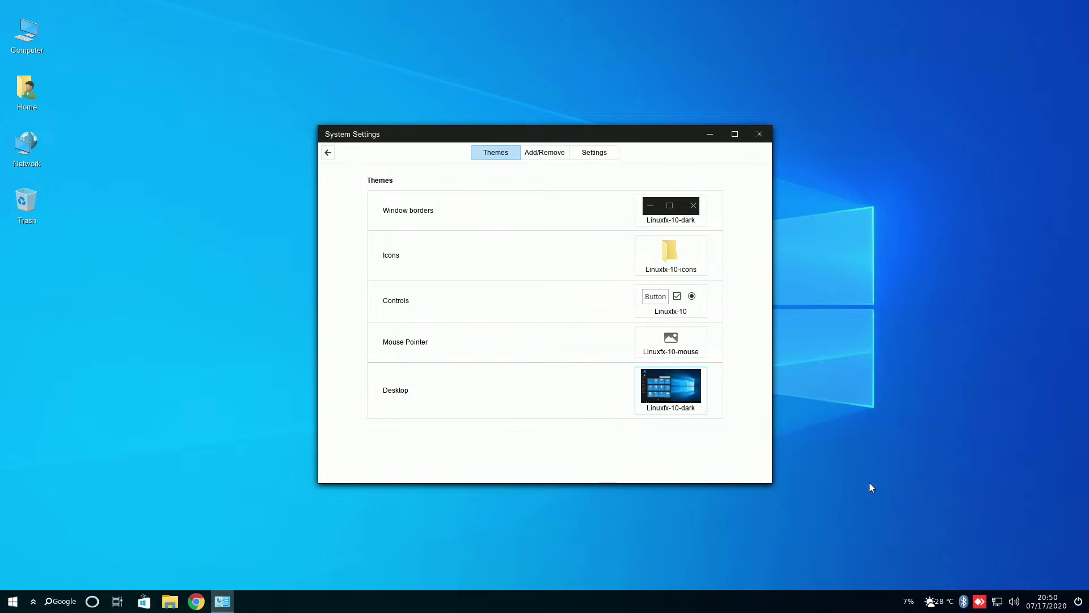
pyautogui.click(1043, 603)
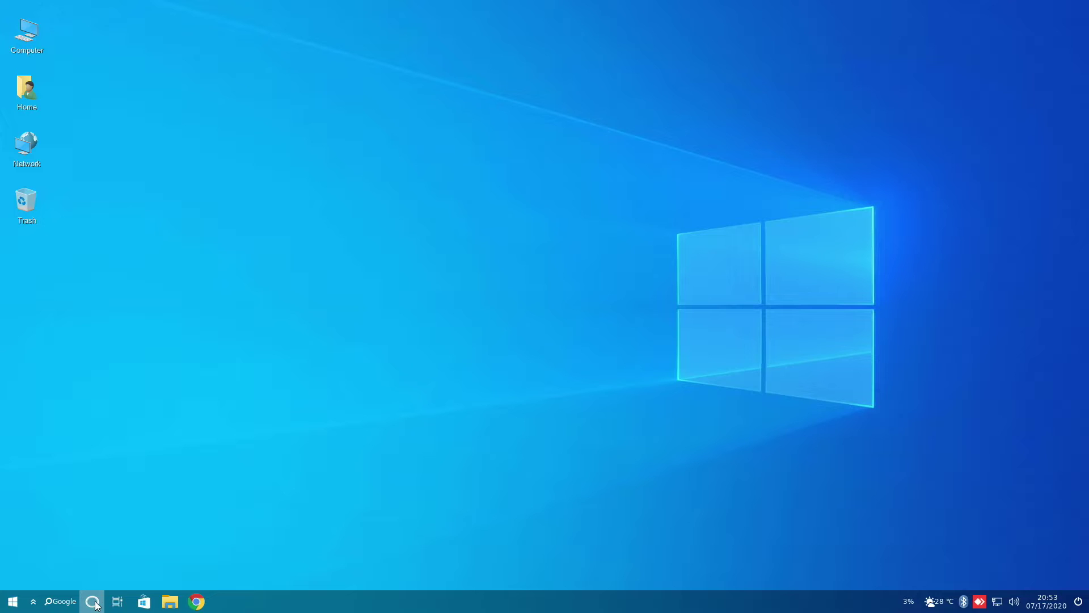
pyautogui.click(93, 602)
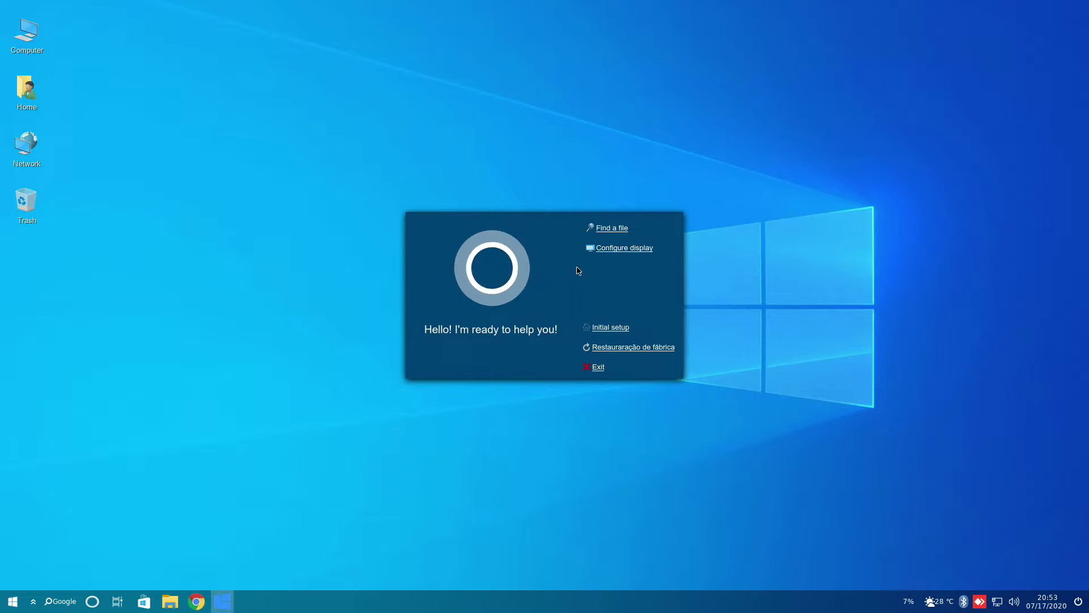
pyautogui.click(601, 230)
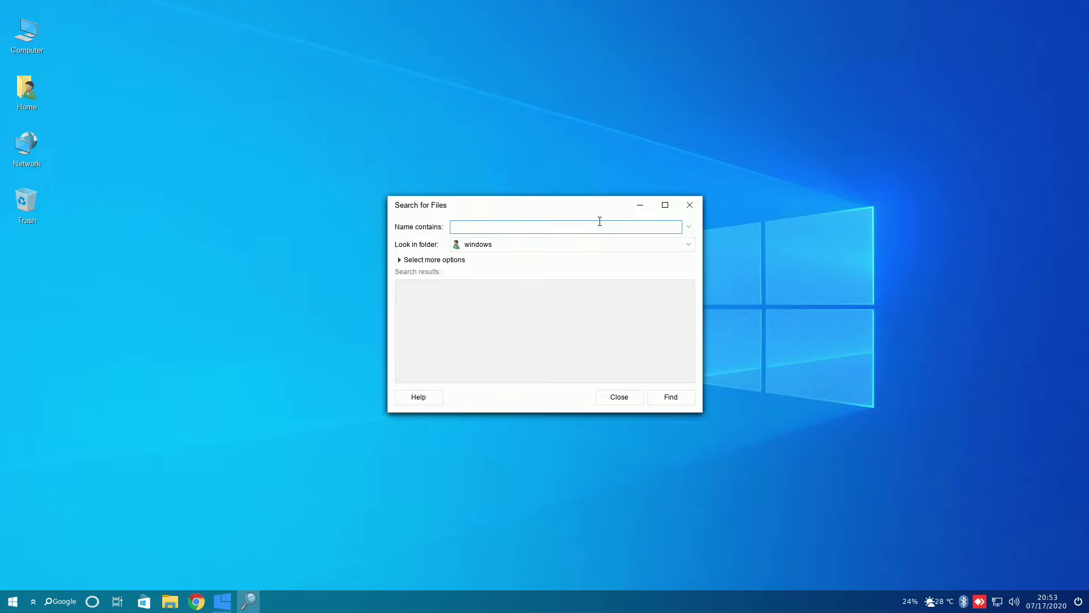
pyautogui.click(690, 204)
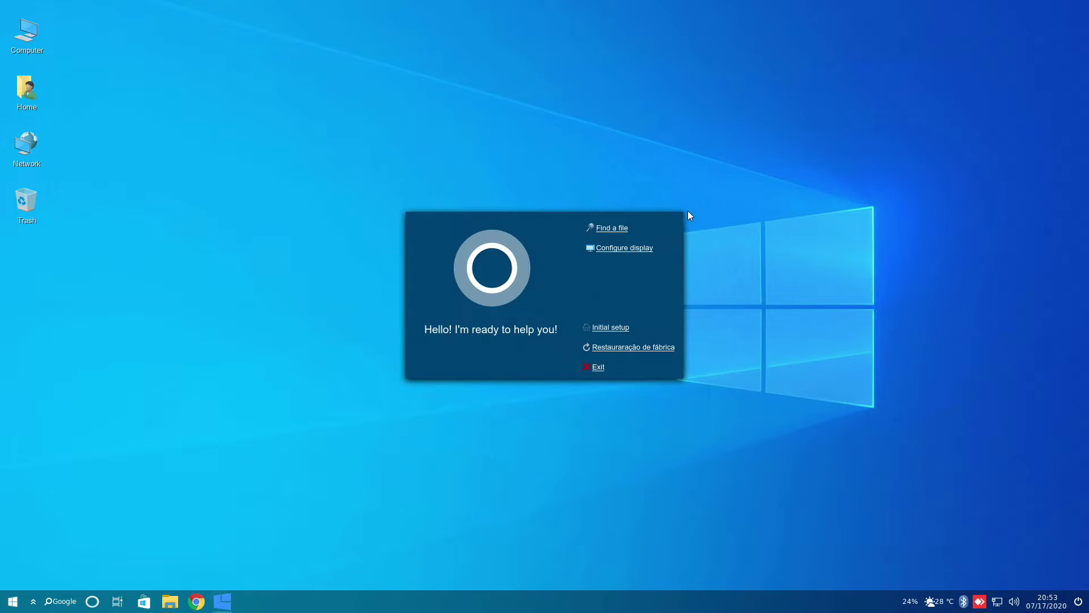
pyautogui.click(649, 252)
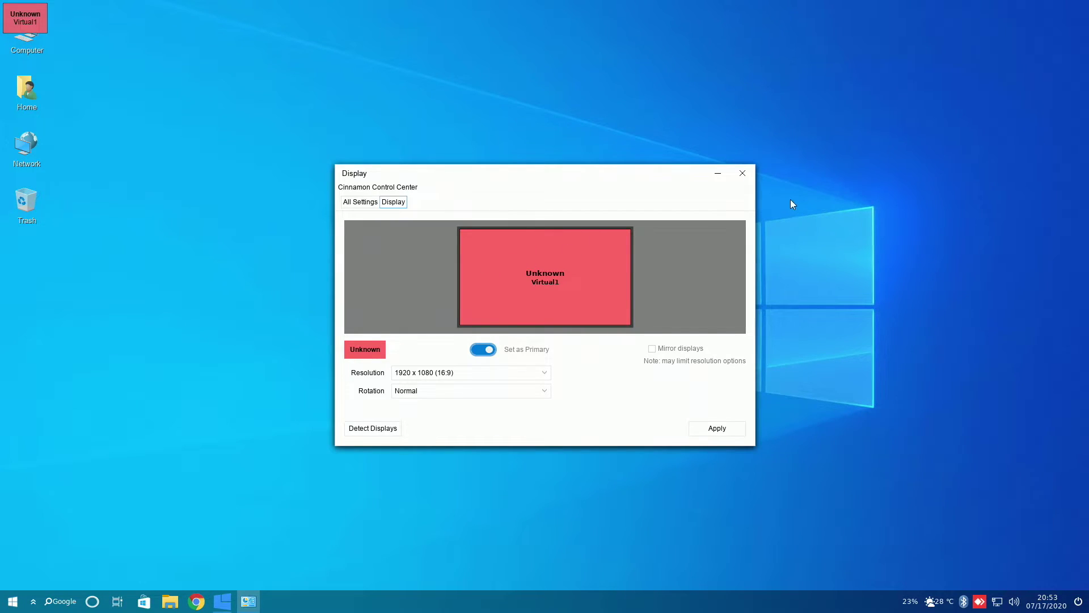
pyautogui.click(742, 173)
pyautogui.click(630, 331)
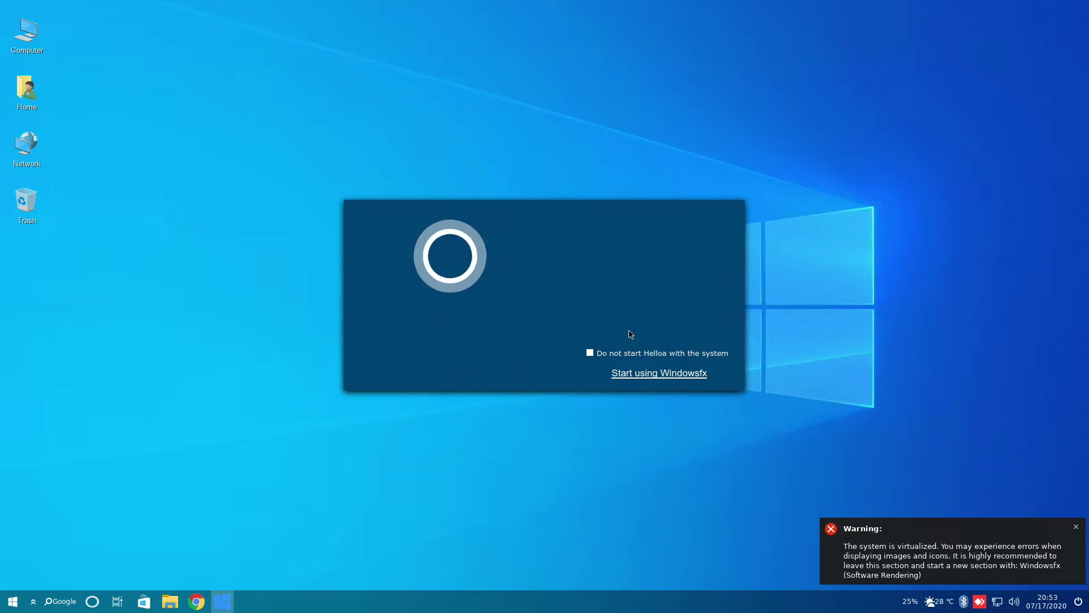
pyautogui.click(615, 373)
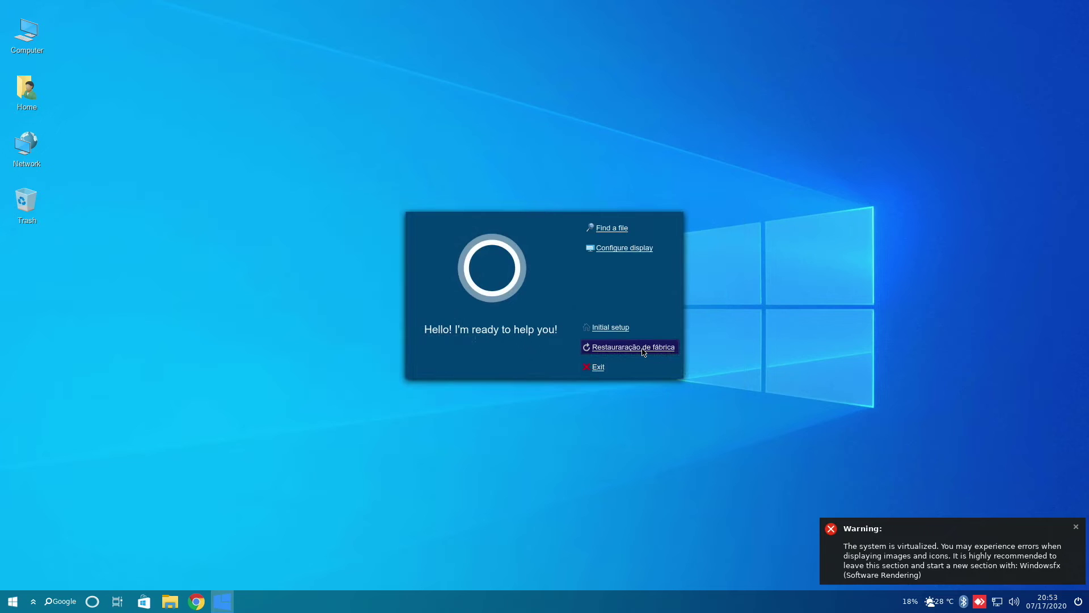
pyautogui.click(595, 369)
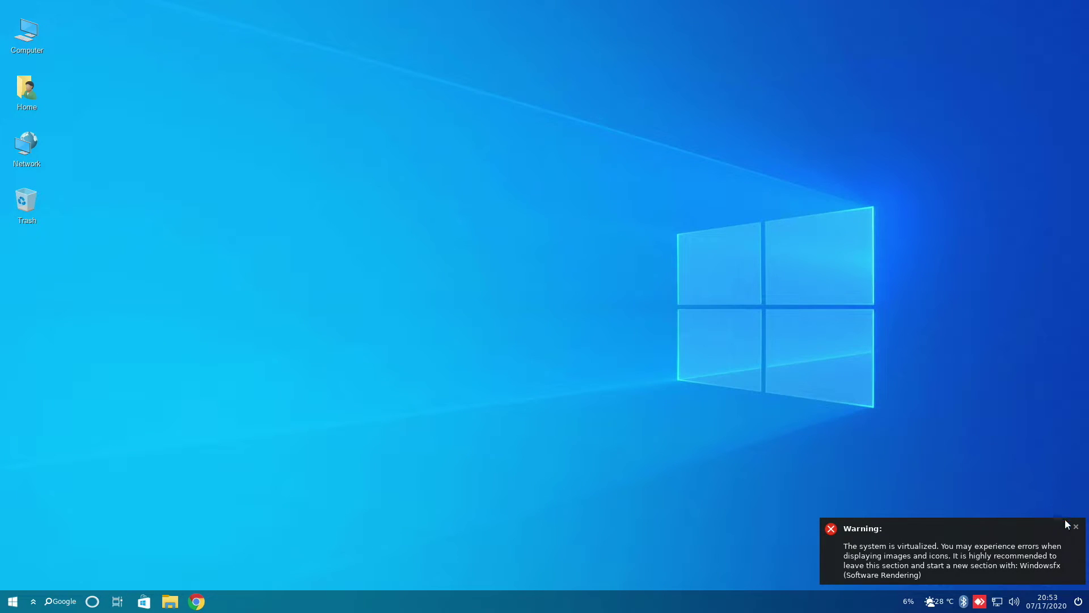
# Step: Open Downloads in the file manager and run MicrosoftEdgeSetup.exe and MediaCreationTool2004.exe
pyautogui.click(1077, 527)
pyautogui.press('super+e')
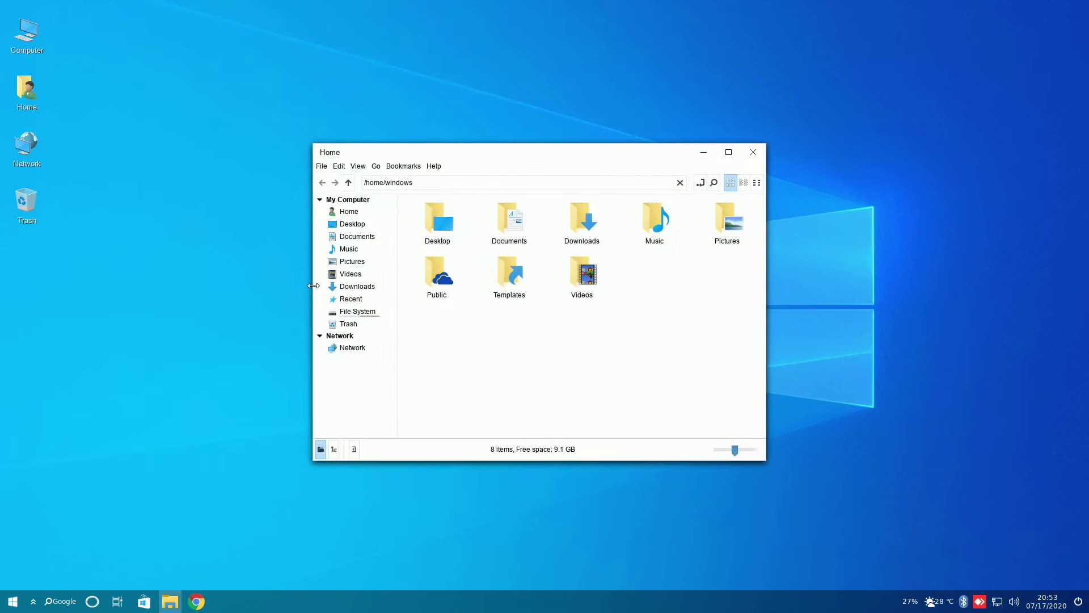
pyautogui.click(354, 290)
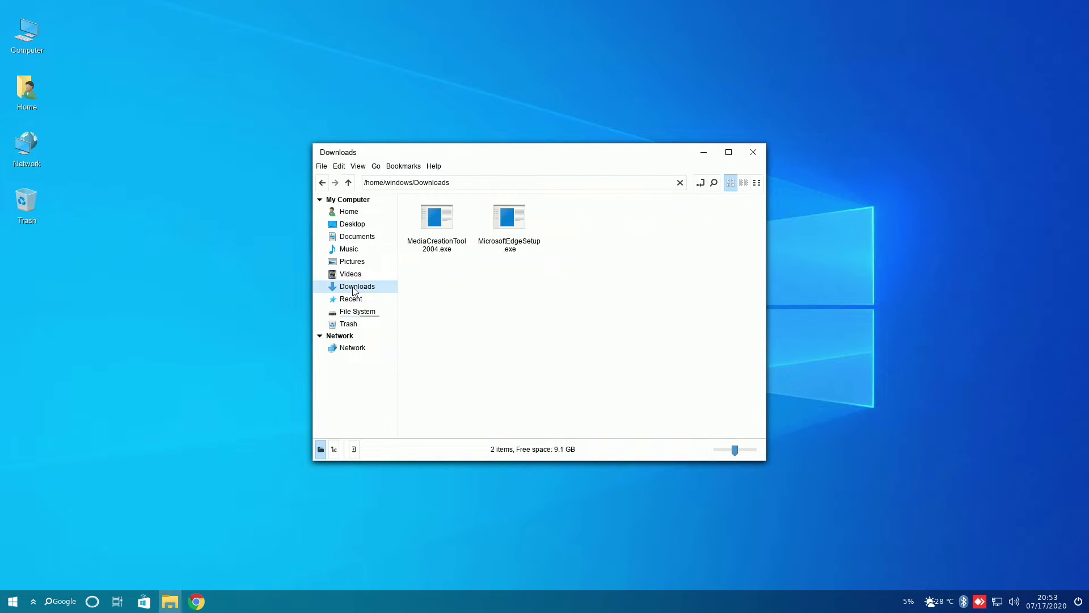
pyautogui.click(497, 232)
pyautogui.doubleClick(495, 229)
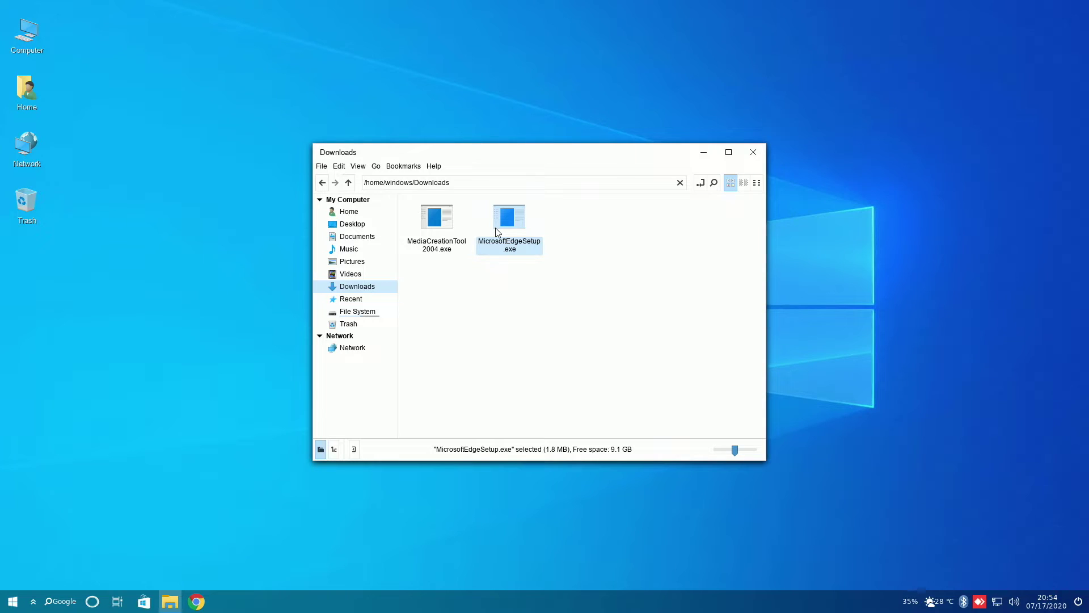
pyautogui.doubleClick(450, 234)
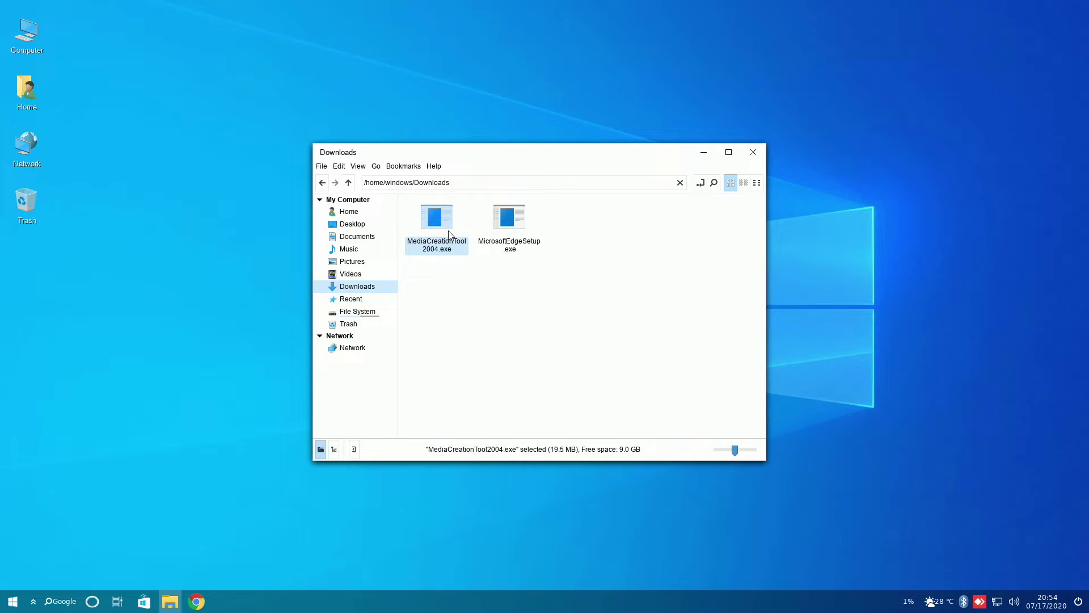
pyautogui.doubleClick(450, 233)
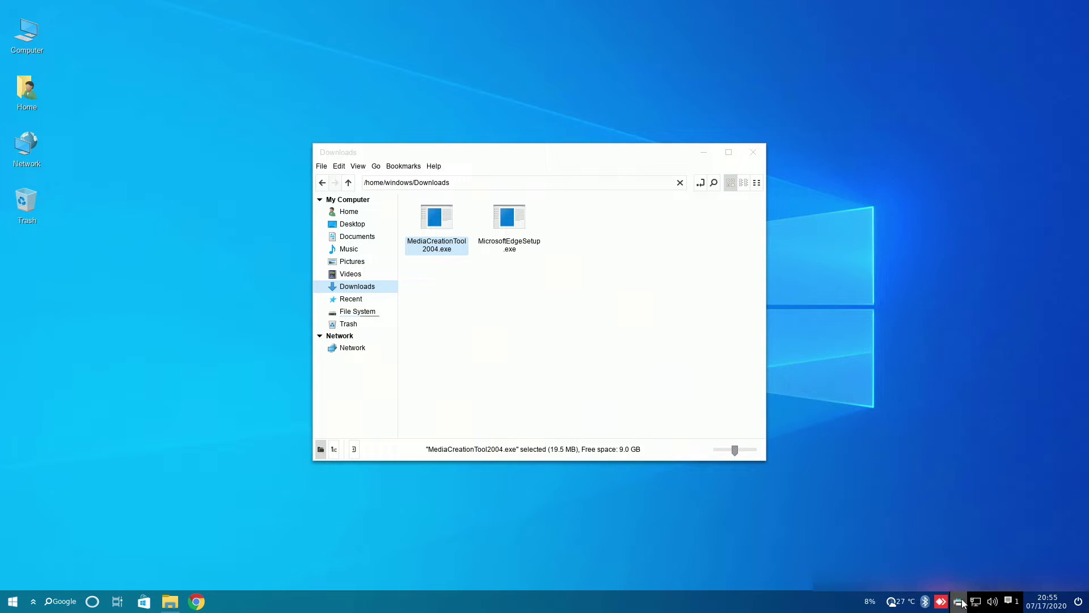
# Step: Run the wine command twice in the terminal, moving the window up-left between runs
pyautogui.write('wine')
pyautogui.press('Return')
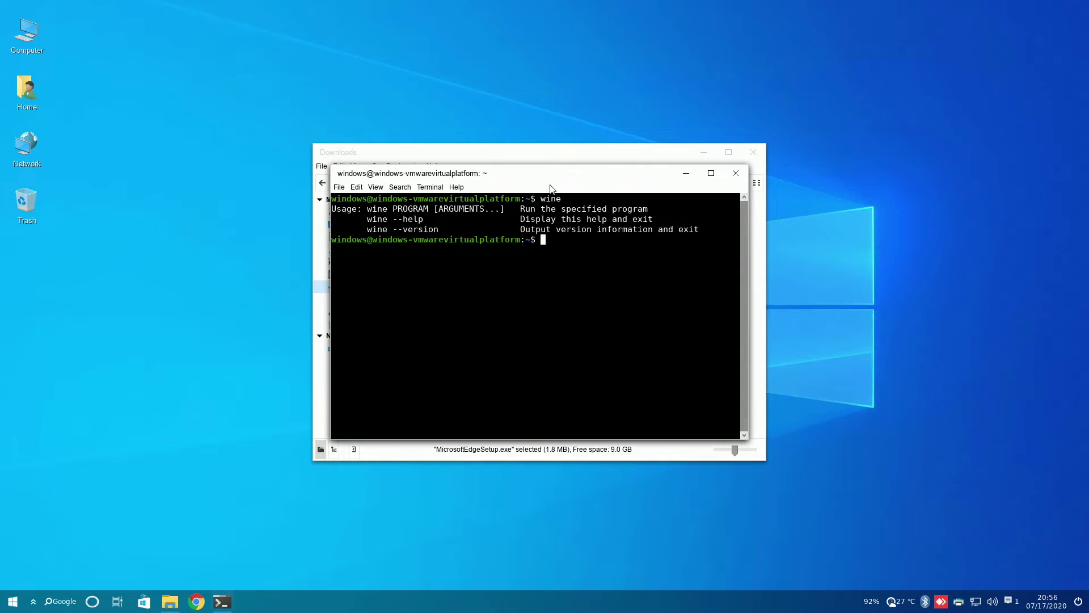
pyautogui.moveTo(552, 180); pyautogui.dragTo(538, 131)
pyautogui.write('wine')
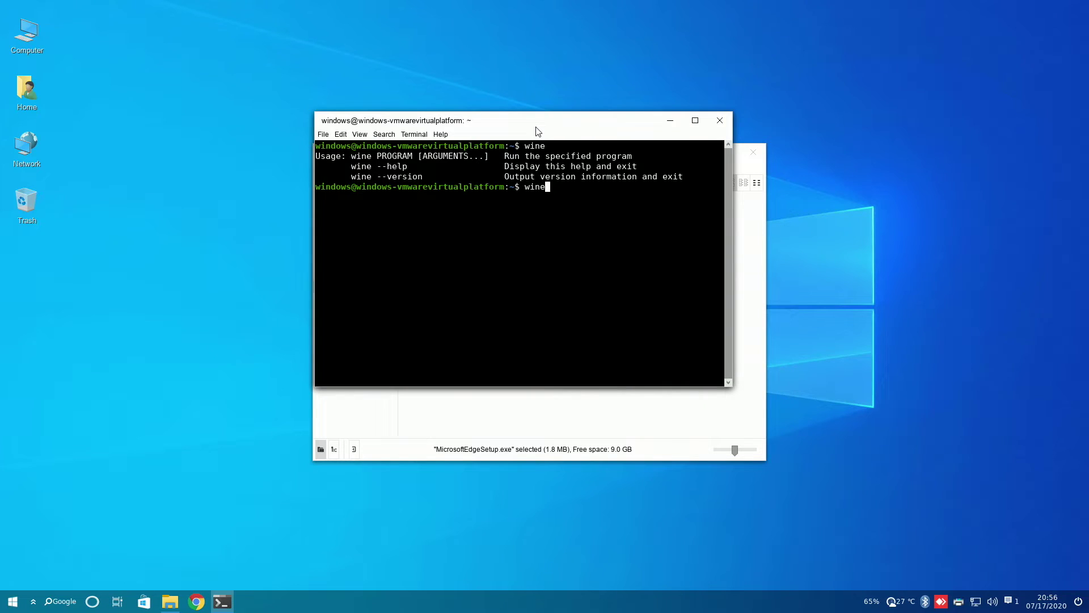
pyautogui.press('Return')
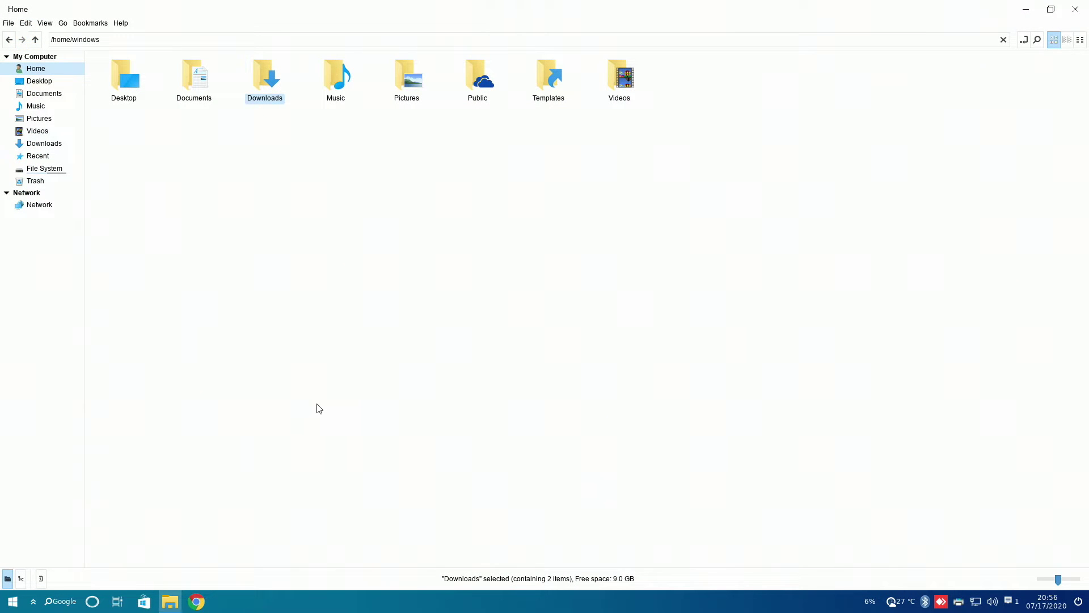
# Step: Rubber-band select the eight Home folders, then deselect them
pyautogui.click(237, 366)
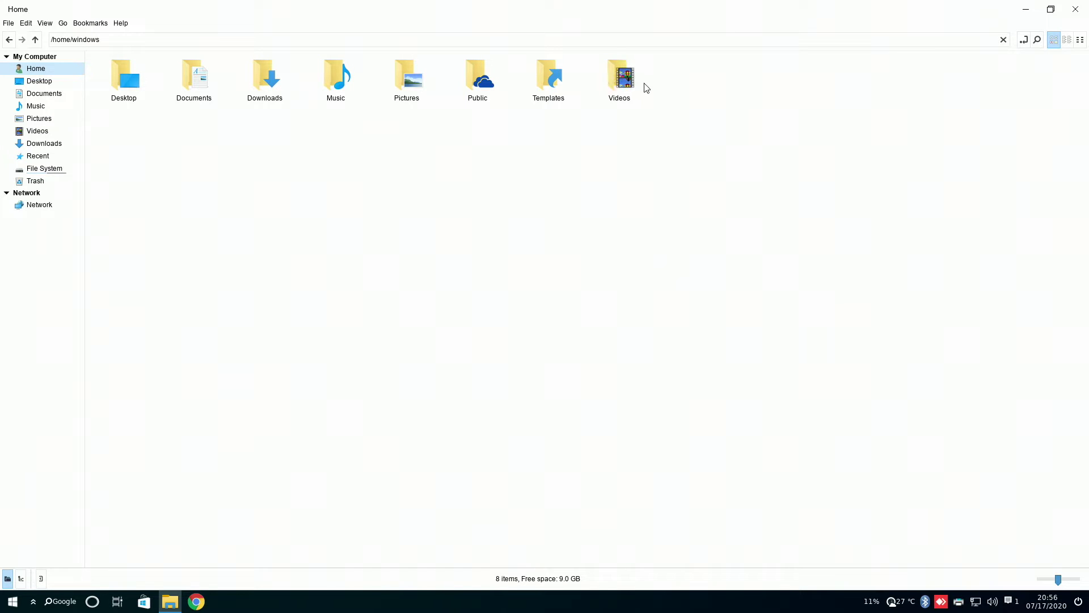
pyautogui.moveTo(604, 109); pyautogui.dragTo(119, 62)
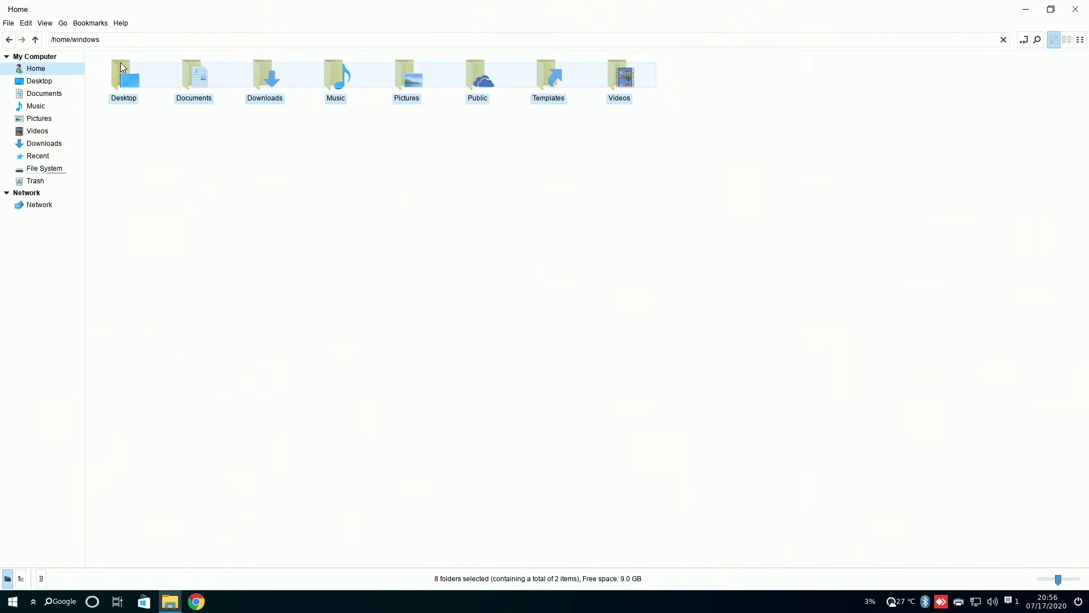
pyautogui.click(141, 171)
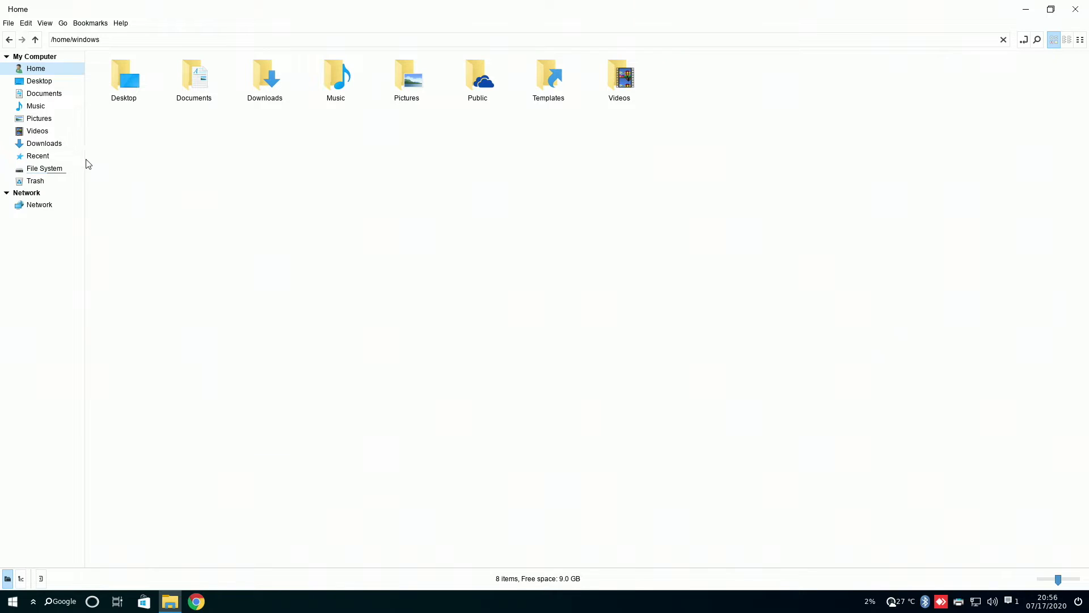
# Step: Browse Recent and the root File System, selecting items there, then open the application menu
pyautogui.click(50, 157)
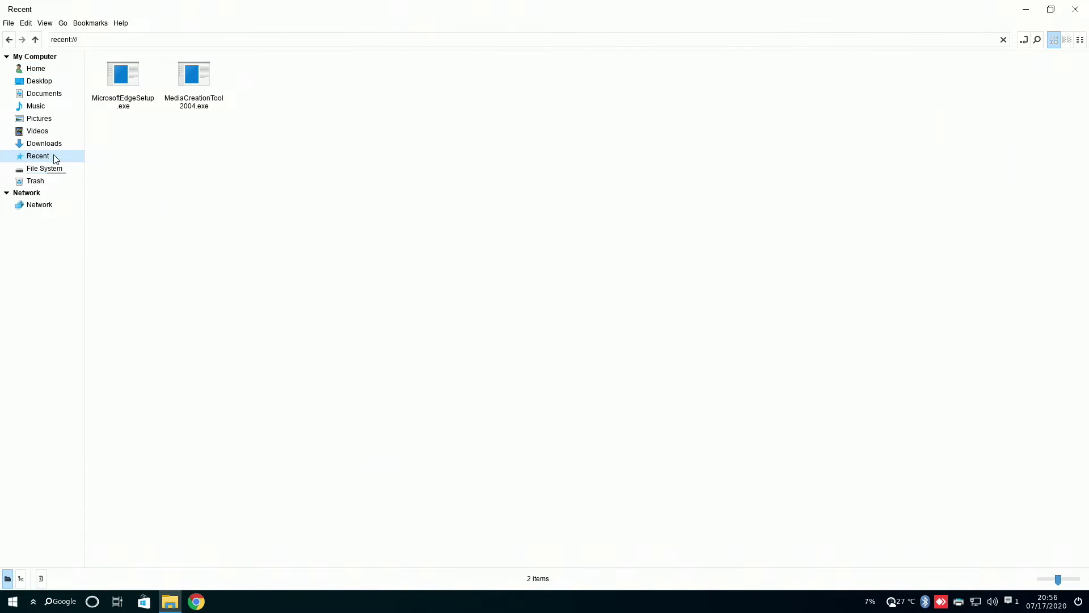
pyautogui.click(60, 169)
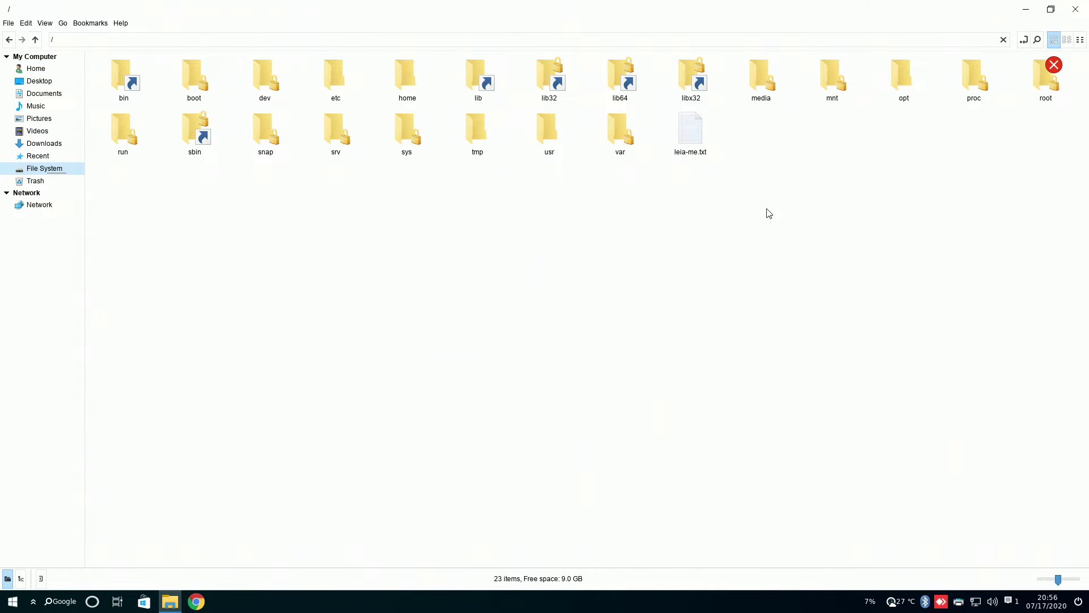
pyautogui.moveTo(1050, 196); pyautogui.dragTo(109, 53)
pyautogui.click(695, 185)
pyautogui.moveTo(647, 219); pyautogui.dragTo(146, 255)
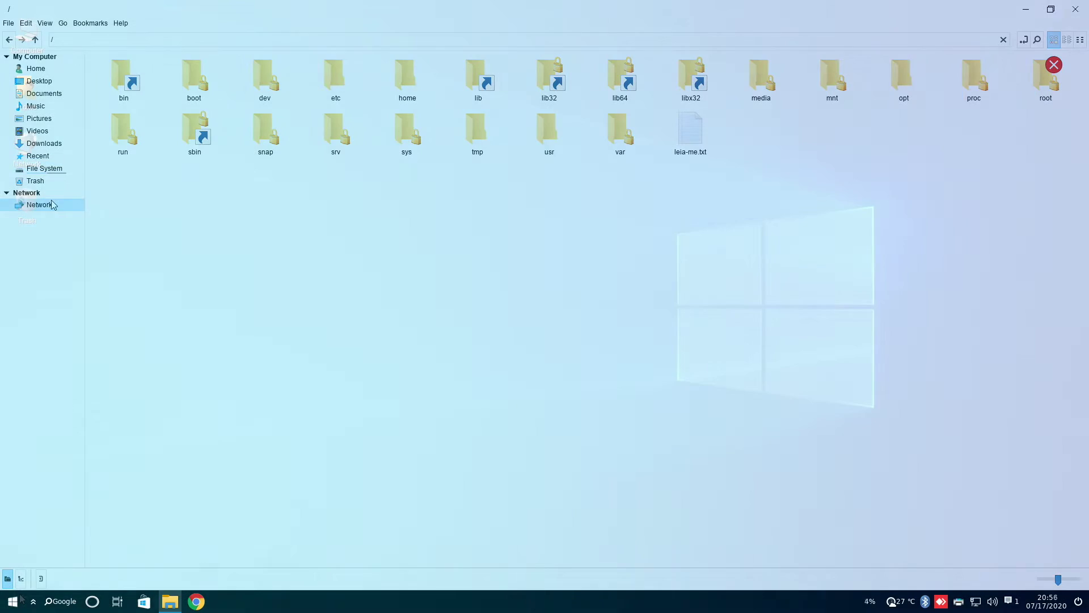
pyautogui.click(17, 601)
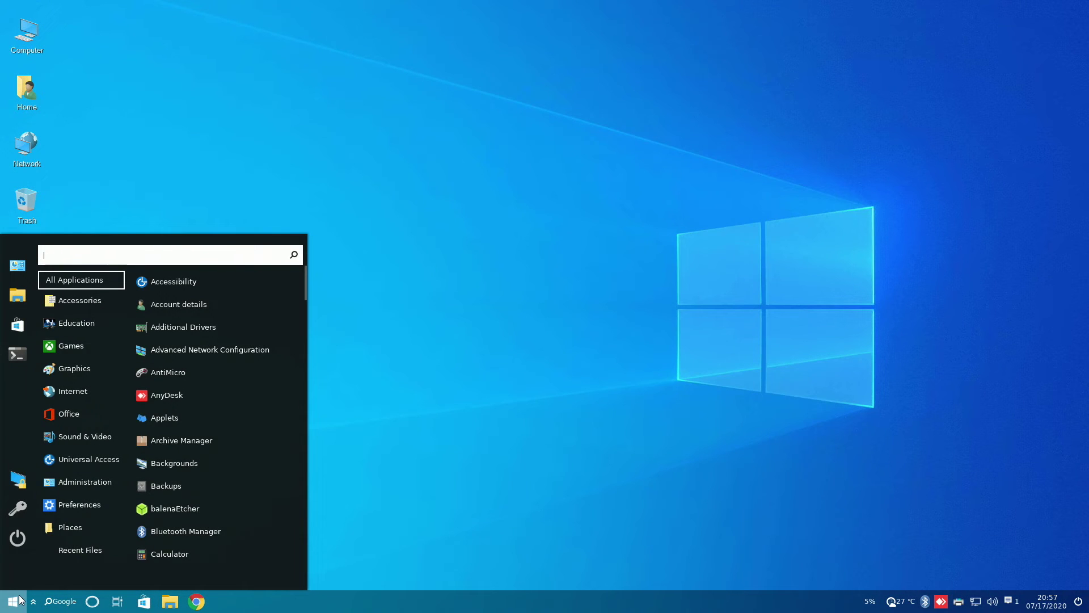
# Step: Open Mousepad and type 'This is a test' as a new note
pyautogui.moveTo(83, 295)
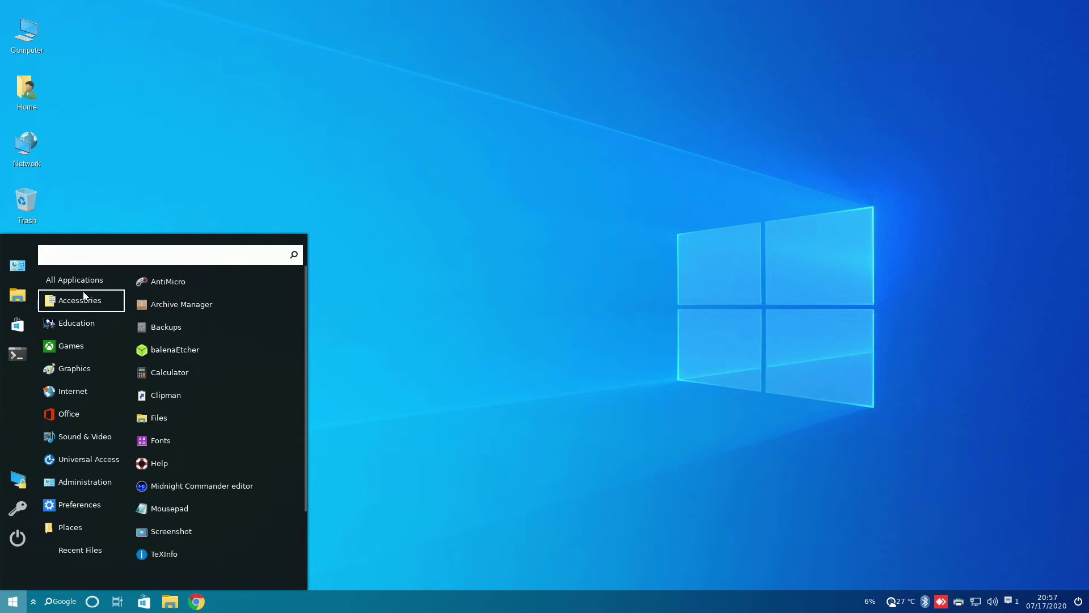
pyautogui.click(152, 507)
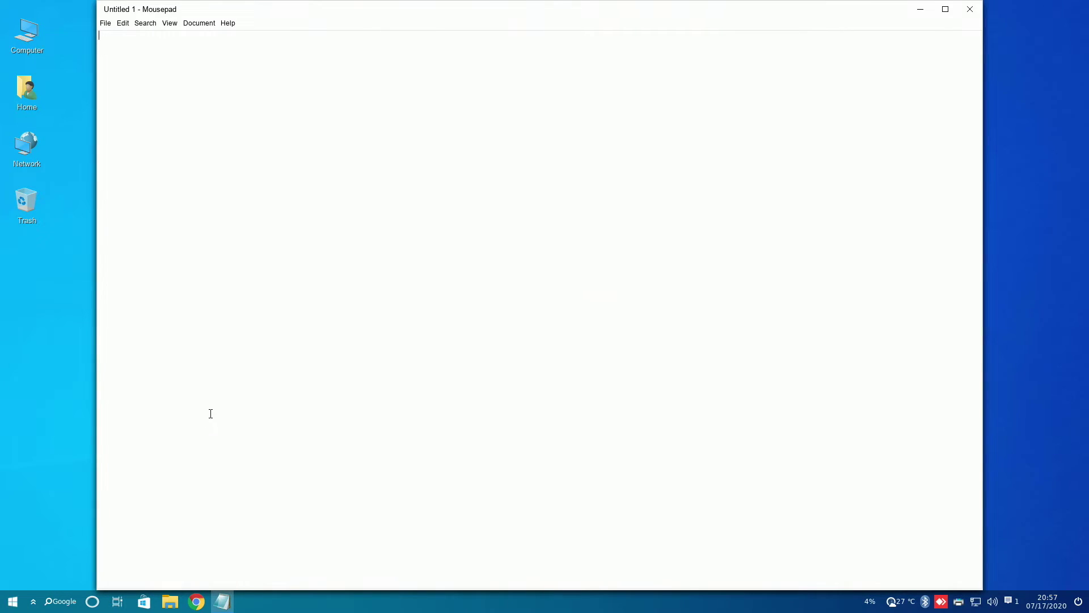
pyautogui.write('This is a test.')
# Step: Start a Save As, cancel it, and close the note with Don't Save
pyautogui.click(106, 23)
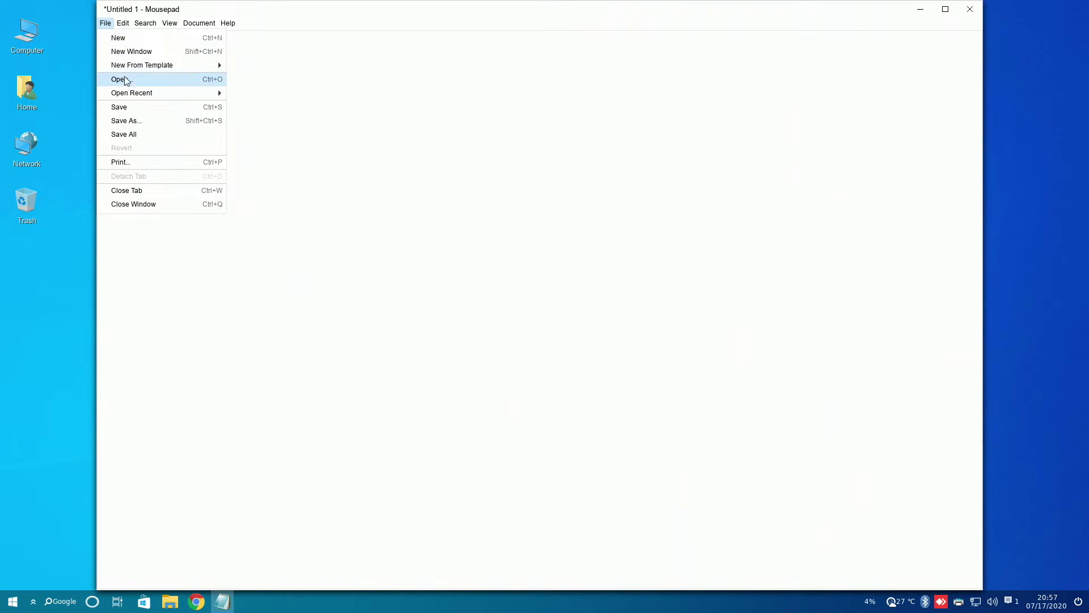
pyautogui.click(118, 120)
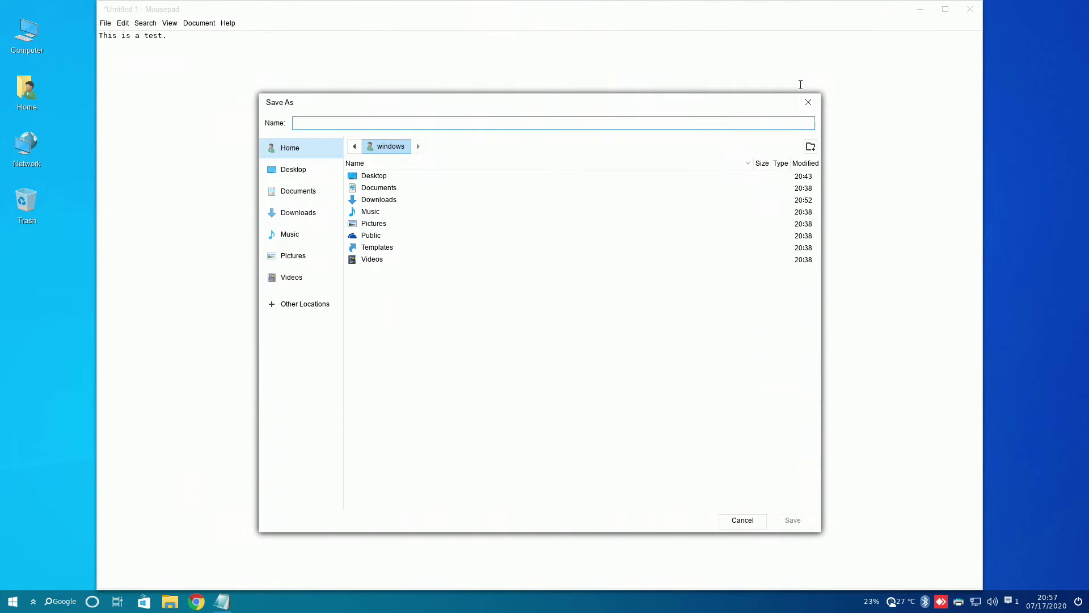
pyautogui.click(808, 102)
pyautogui.click(970, 9)
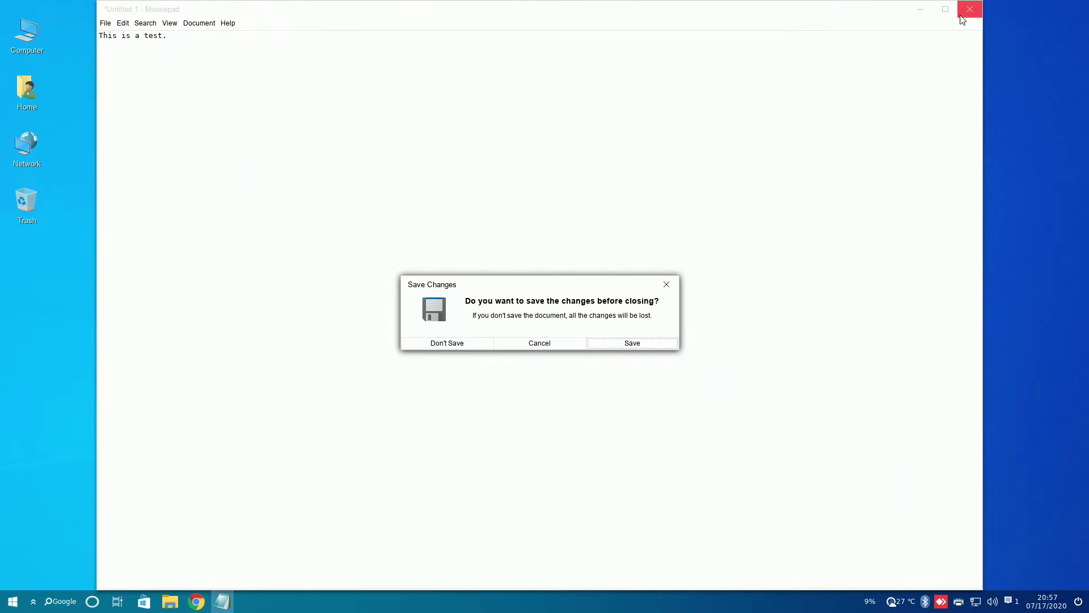
pyautogui.click(443, 342)
pyautogui.click(13, 601)
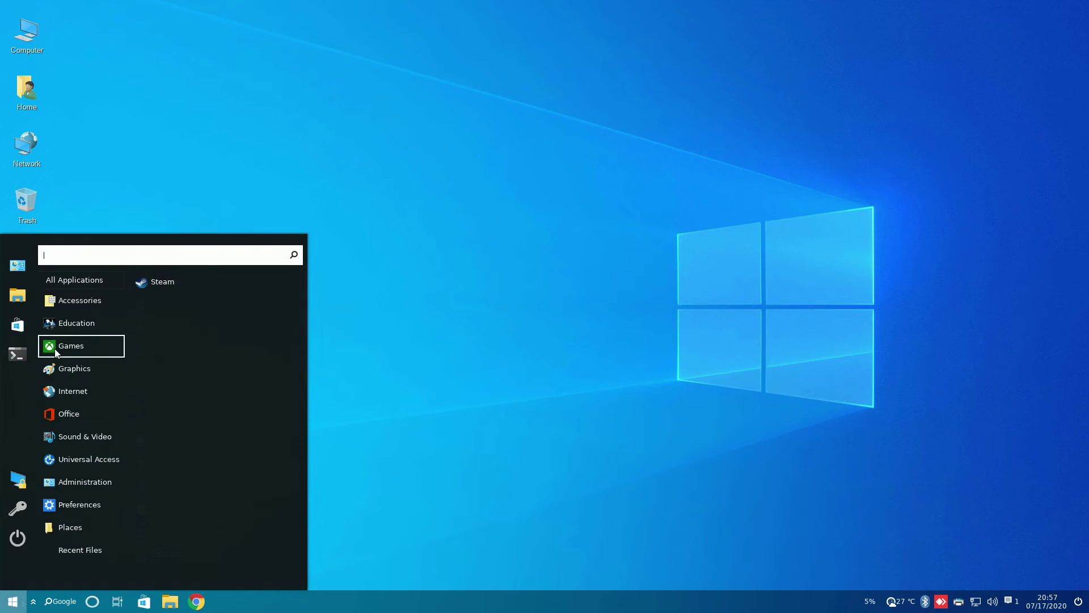
# Step: Launch Steam from Games, let its updater run, then bring up the menu's Internet apps
pyautogui.click(156, 279)
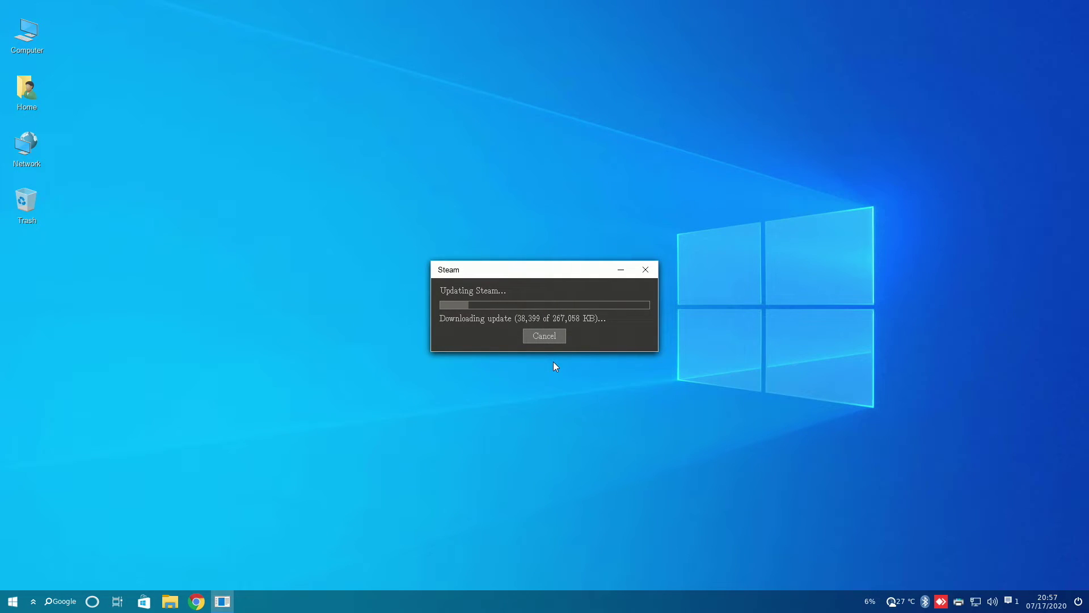
pyautogui.press('super')
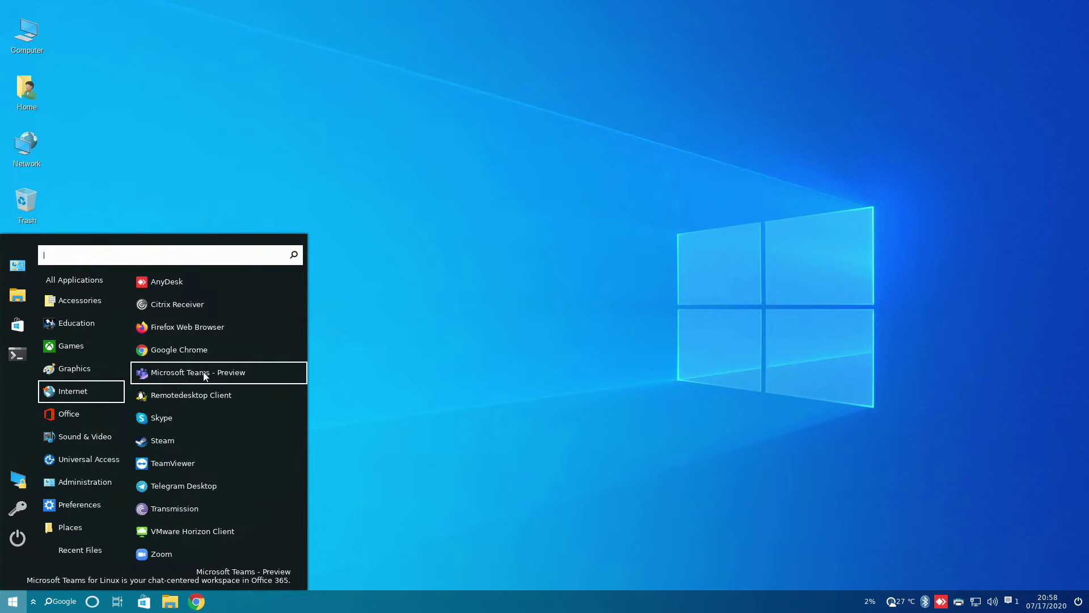
# Step: Launch Microsoft Teams - Preview to its sign-in screen, then close it
pyautogui.click(205, 376)
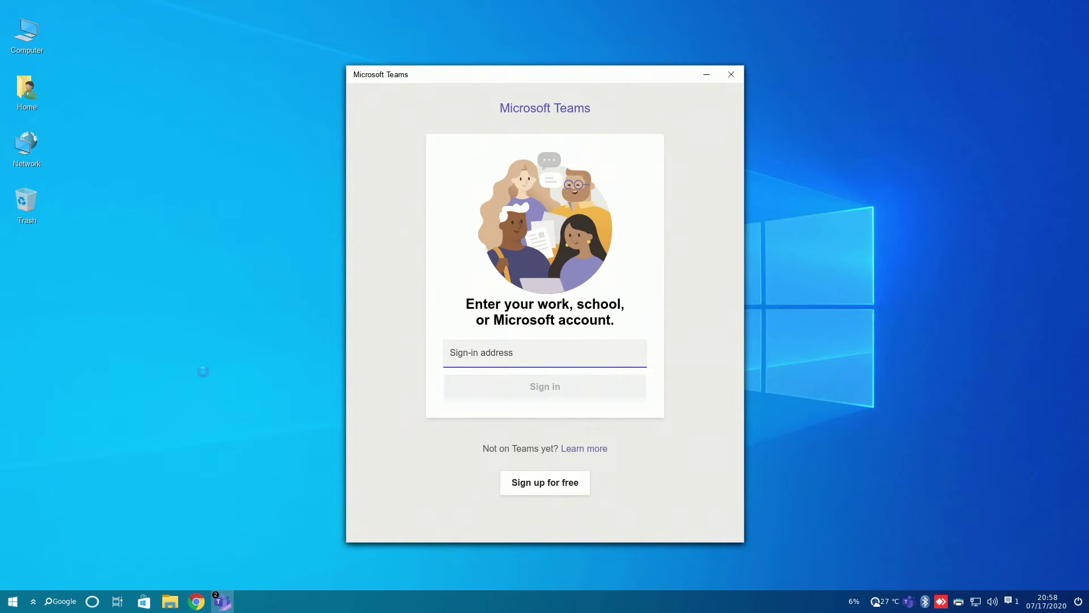
pyautogui.press('super')
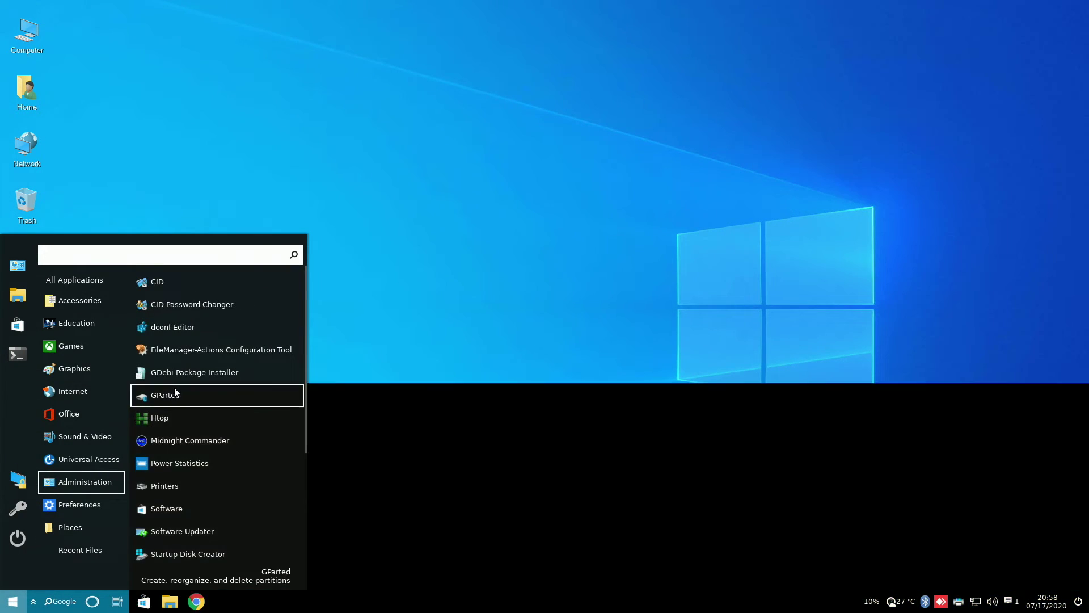
# Step: Try launching GParted with root authentication, then dismiss the failed prompt and domain error
pyautogui.click(174, 386)
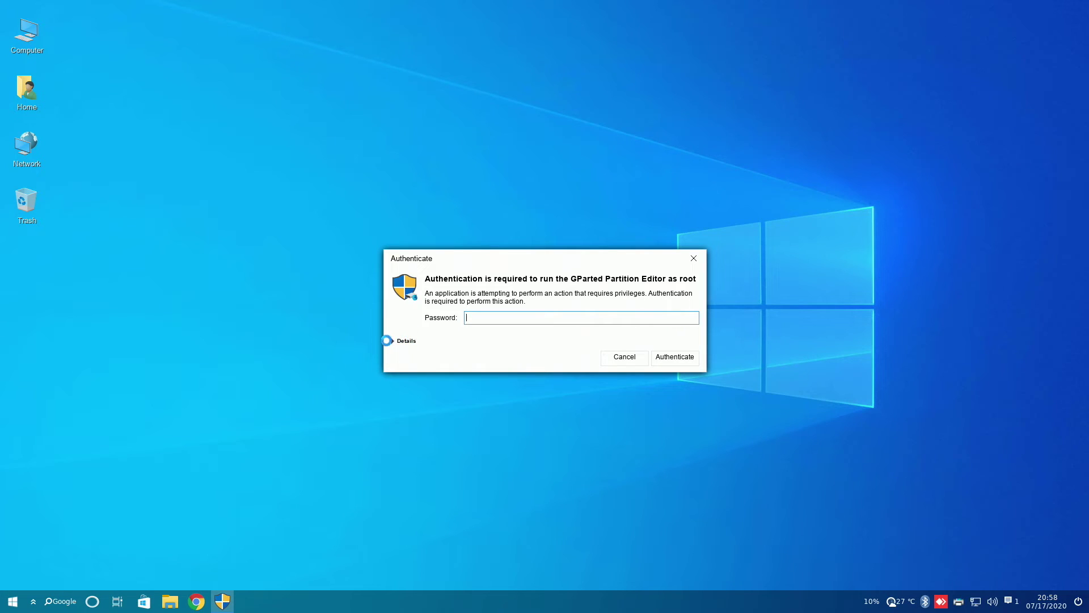
pyautogui.click(392, 341)
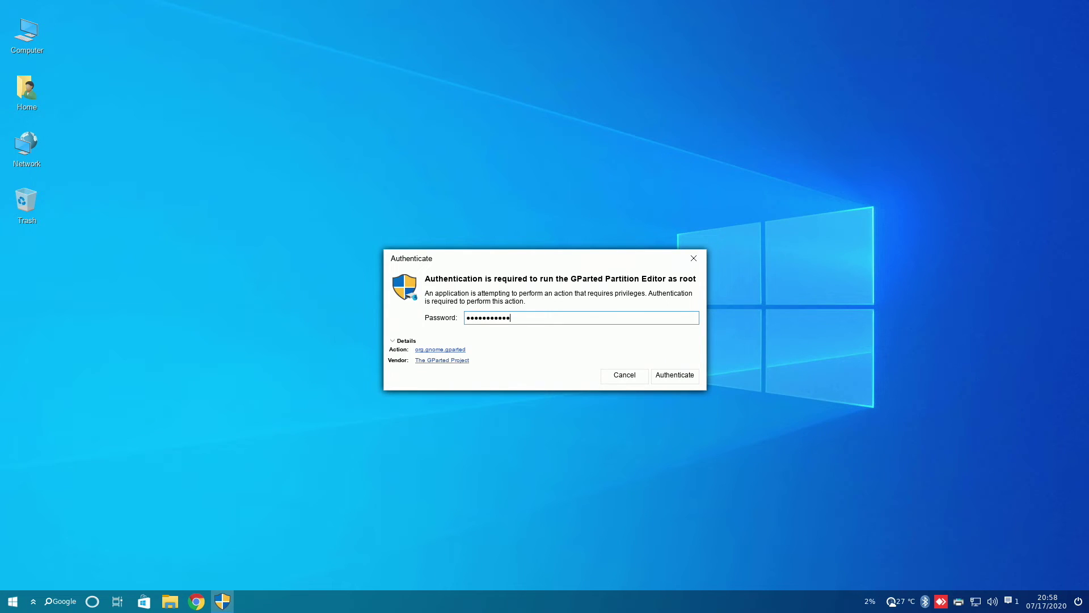
pyautogui.press('Return')
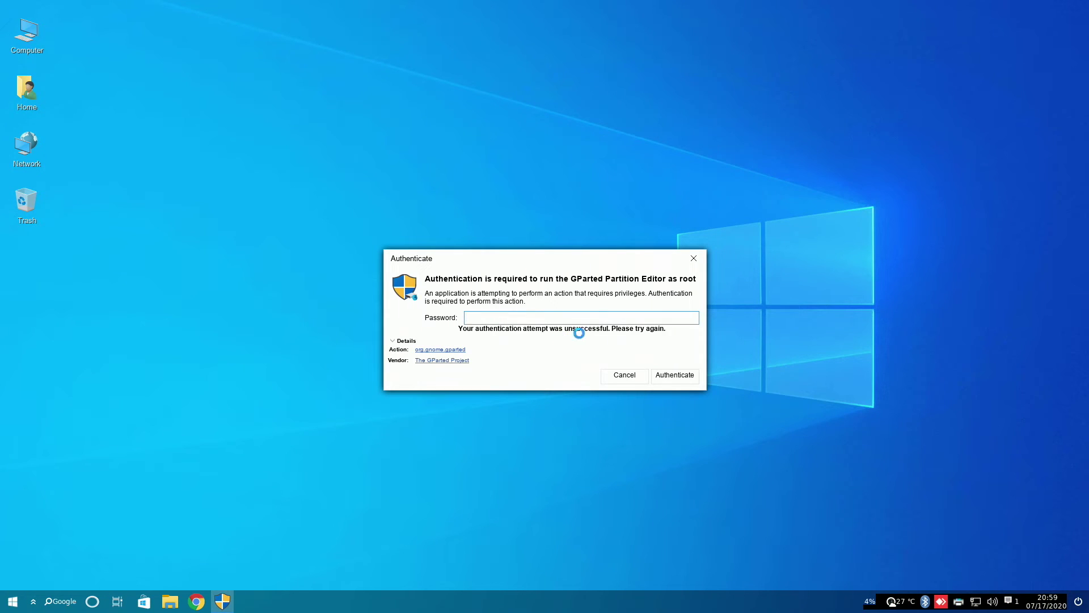
pyautogui.press('Escape')
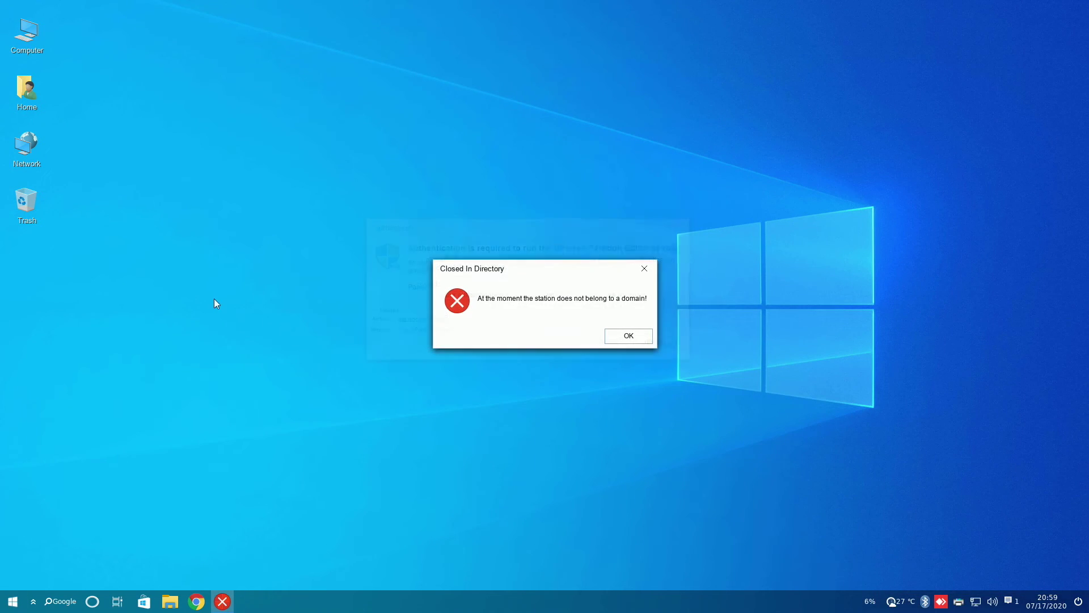
pyautogui.click(613, 335)
pyautogui.click(13, 601)
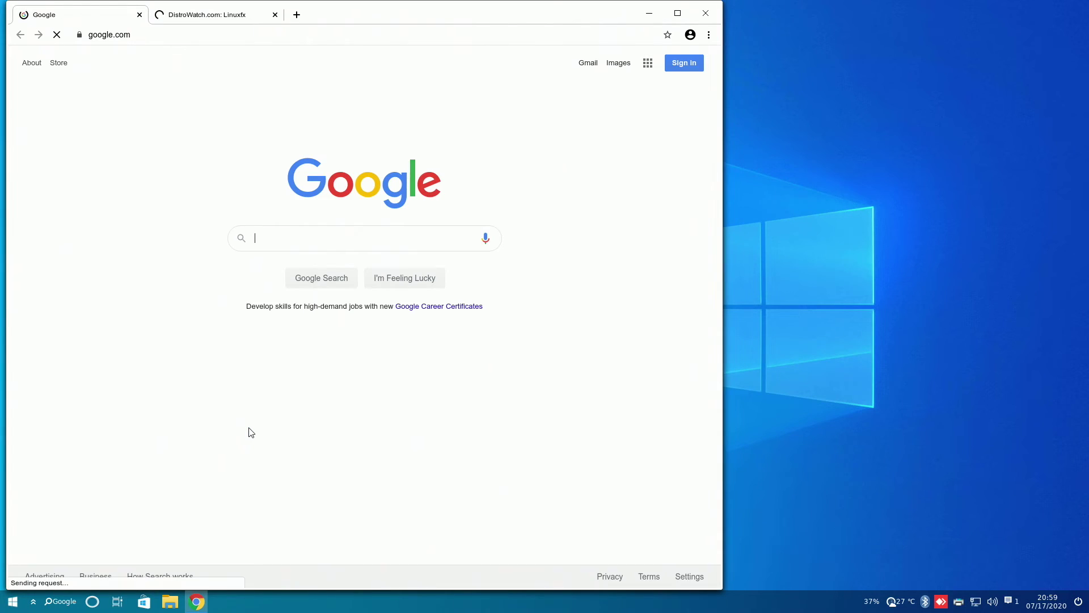
# Step: Maximize Chrome, close the DistroWatch tab, and go to windows.microsoft.com
pyautogui.click(677, 13)
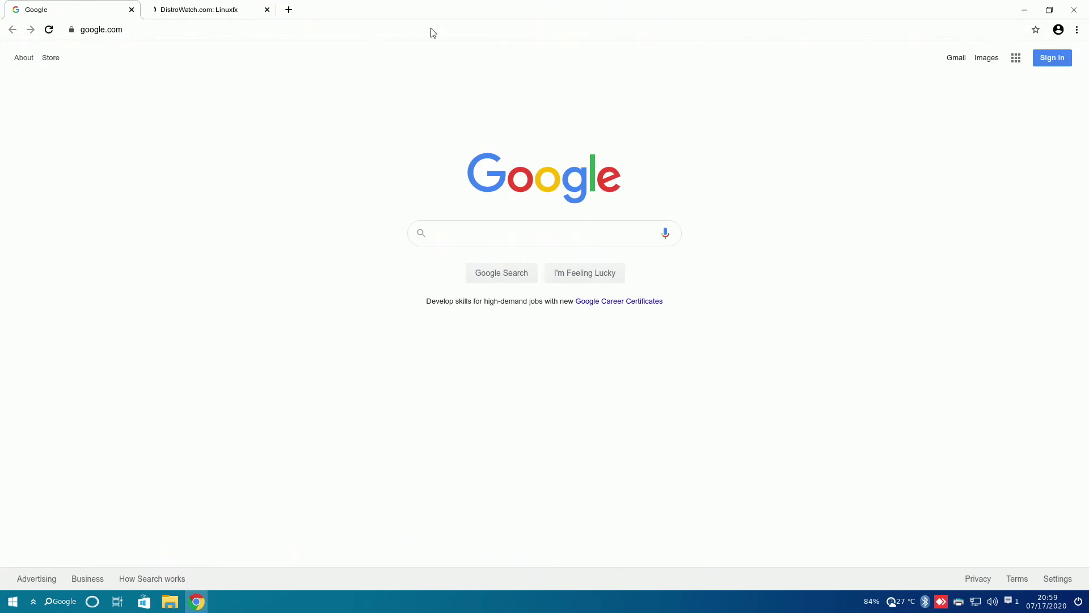
pyautogui.click(267, 10)
pyautogui.click(268, 28)
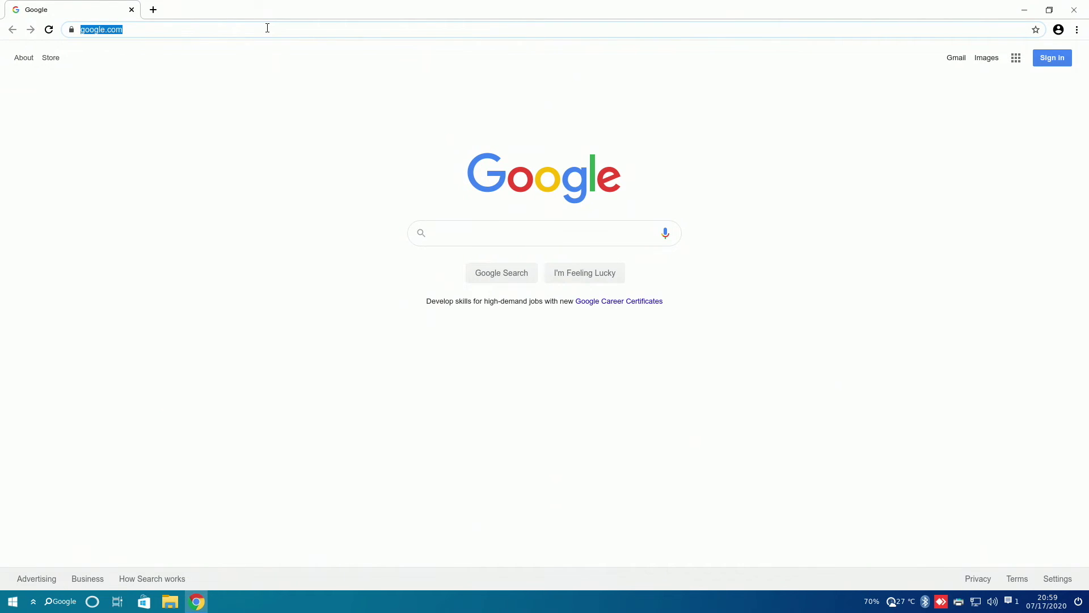
pyautogui.write('windows.microsoft,co')
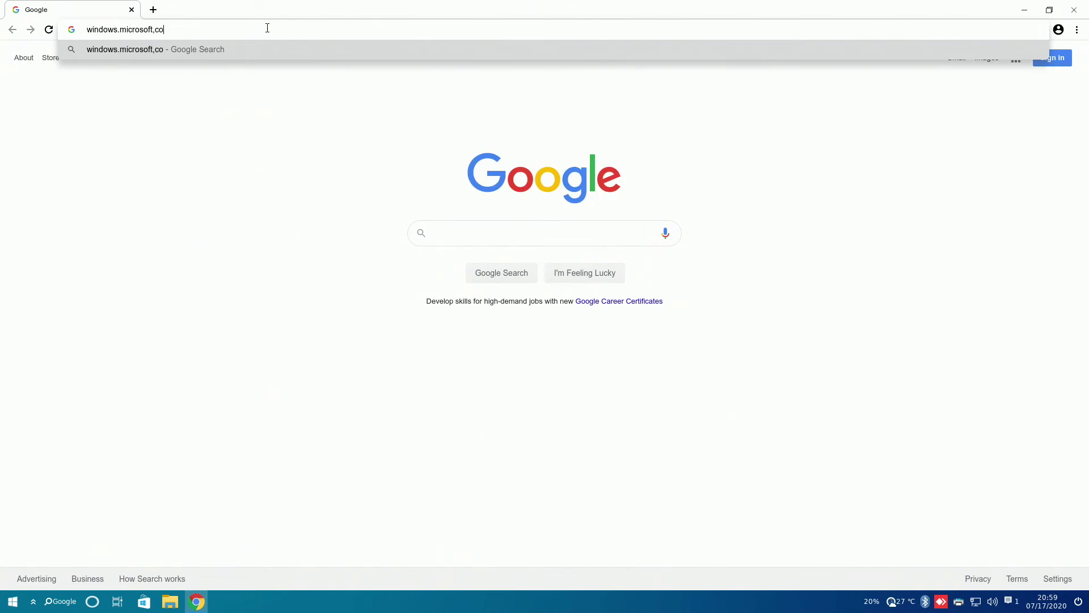
pyautogui.press('BackSpace')
pyautogui.press('BackSpace')
pyautogui.press('BackSpace')
pyautogui.press('BackSpace')
pyautogui.press('BackSpace')
pyautogui.press('BackSpace')
pyautogui.press('BackSpace')
pyautogui.press('BackSpace')
pyautogui.press('BackSpace')
pyautogui.press('BackSpace')
pyautogui.press('BackSpace')
pyautogui.press('BackSpace')
pyautogui.press('BackSpace')
pyautogui.press('BackSpace')
pyautogui.press('BackSpace')
pyautogui.press('BackSpace')
pyautogui.press('BackSpace')
pyautogui.press('BackSpace')
pyautogui.press('BackSpace')
pyautogui.press('BackSpace')
pyautogui.write('windows.i')
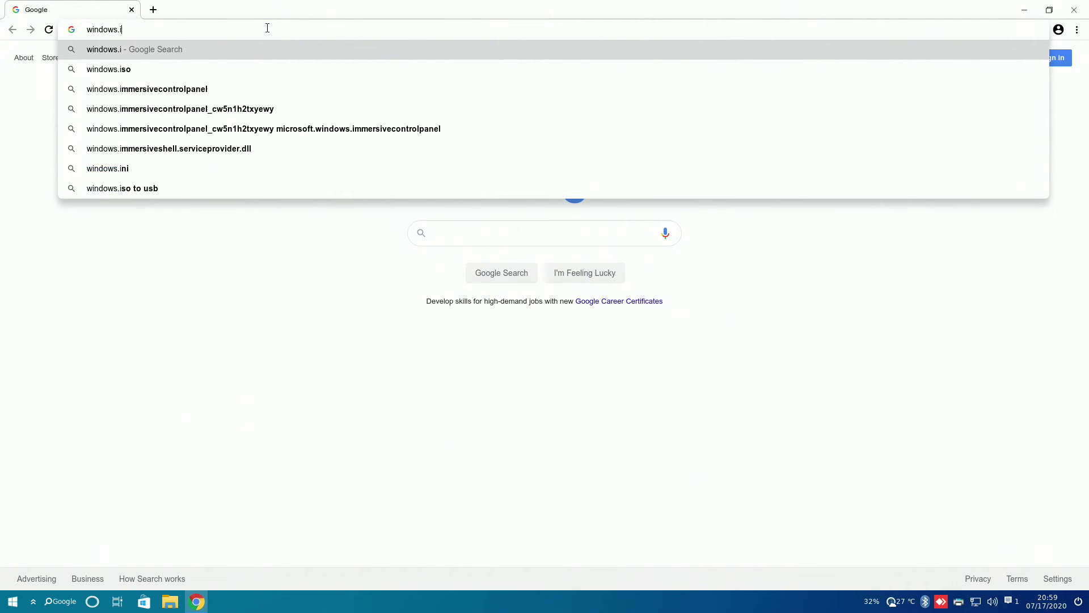
pyautogui.press('BackSpace')
pyautogui.write('microsoft.com/en-us/')
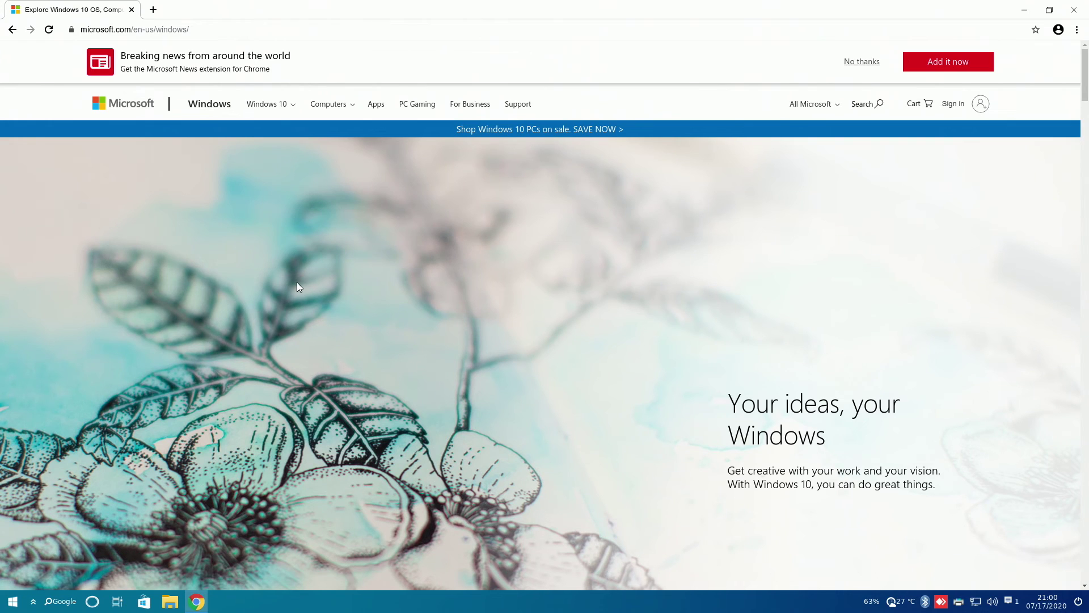
# Step: Scroll down the Microsoft page and open the How to use Windows 10 tips
pyautogui.scroll(-5, 298, 287)
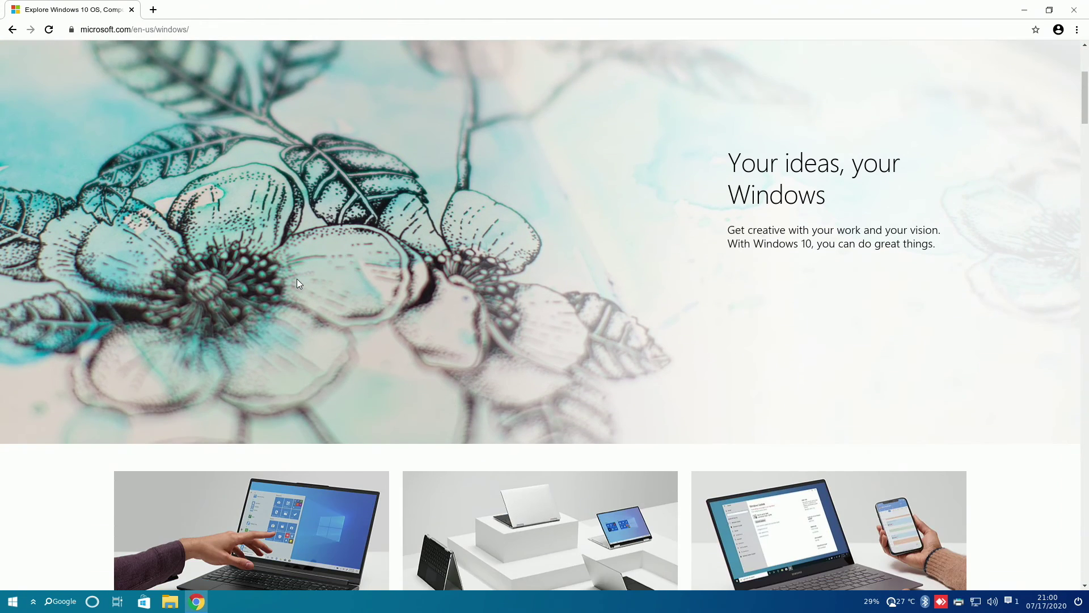
pyautogui.scroll(-3, 298, 284)
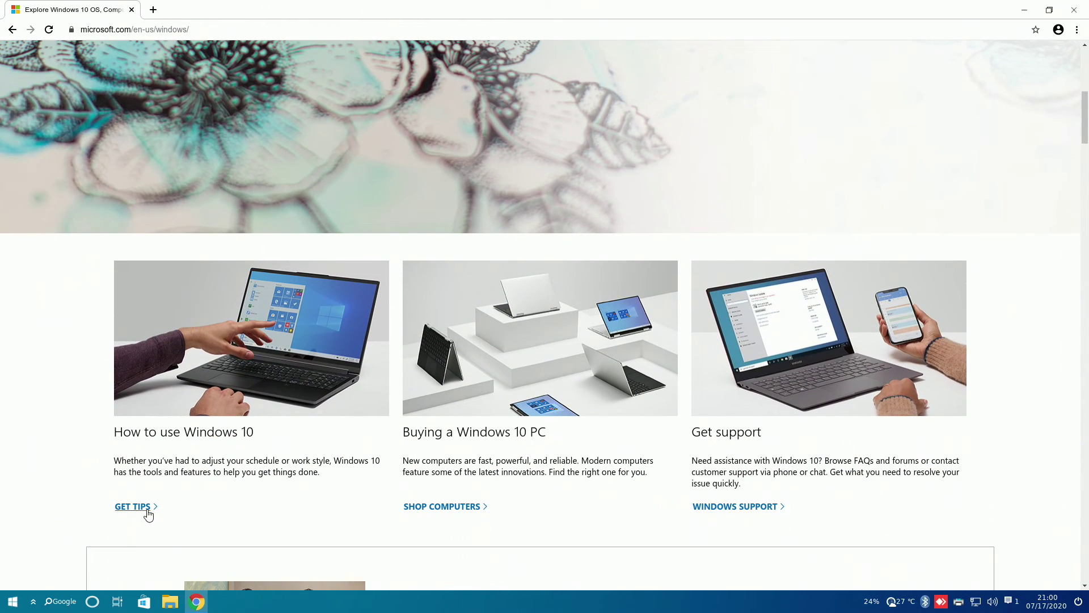
pyautogui.click(134, 506)
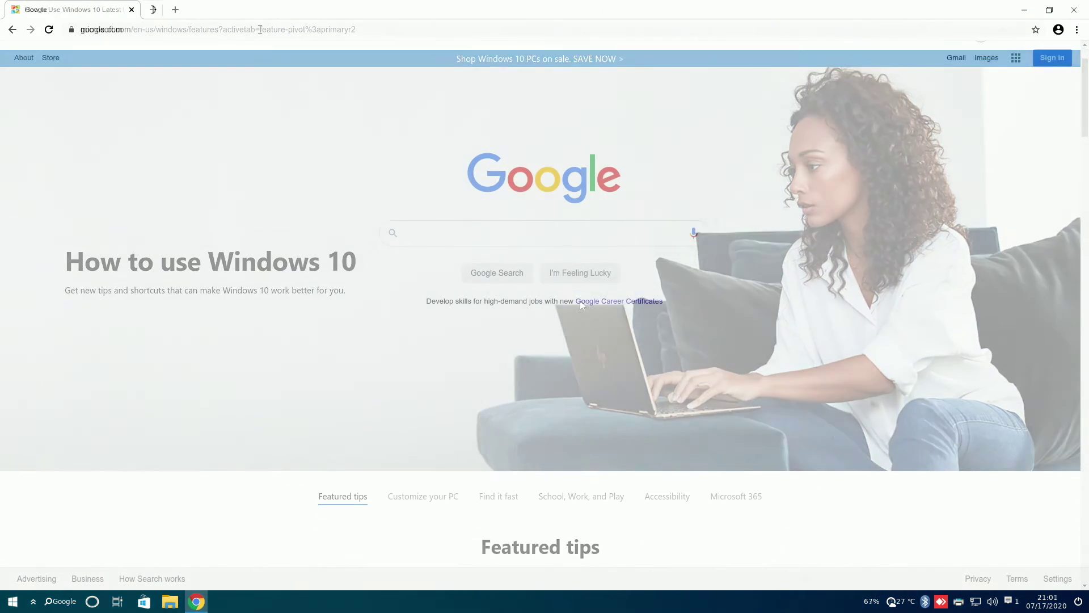
pyautogui.click(261, 29)
# Step: Search Google for 'WSL 2' and select the What's New in WSL 2 opening paragraph
pyautogui.write('WSL')
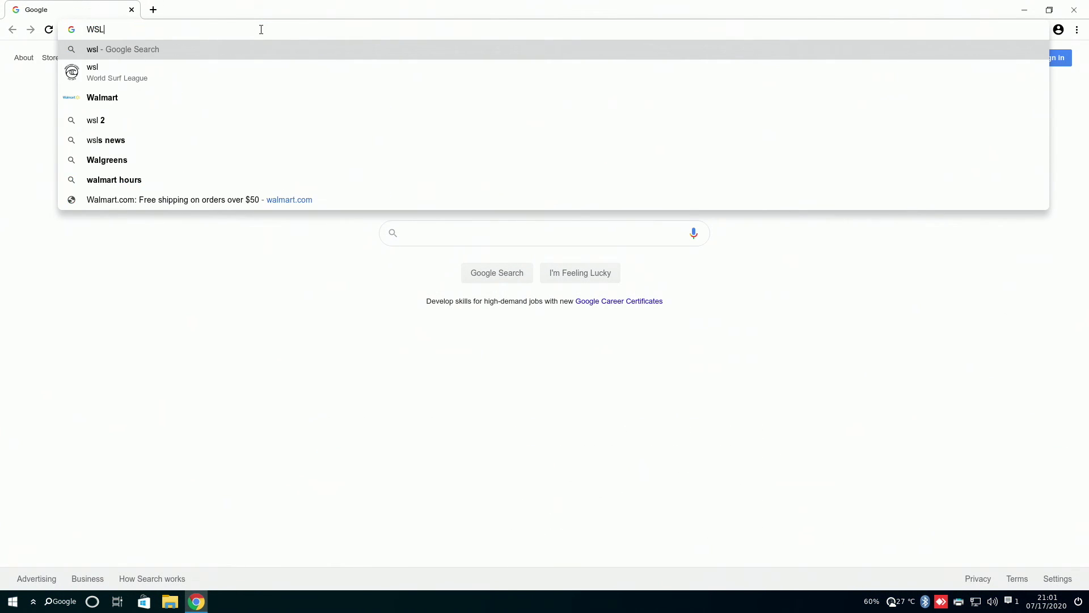
pyautogui.write(' 2')
pyautogui.press('Return')
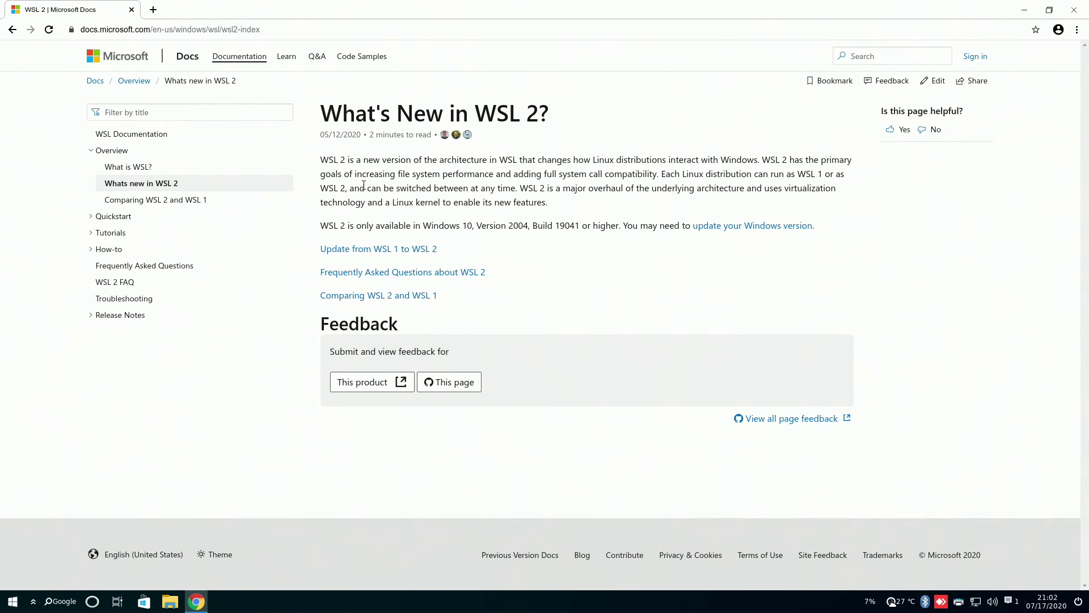
pyautogui.moveTo(321, 161); pyautogui.dragTo(808, 341)
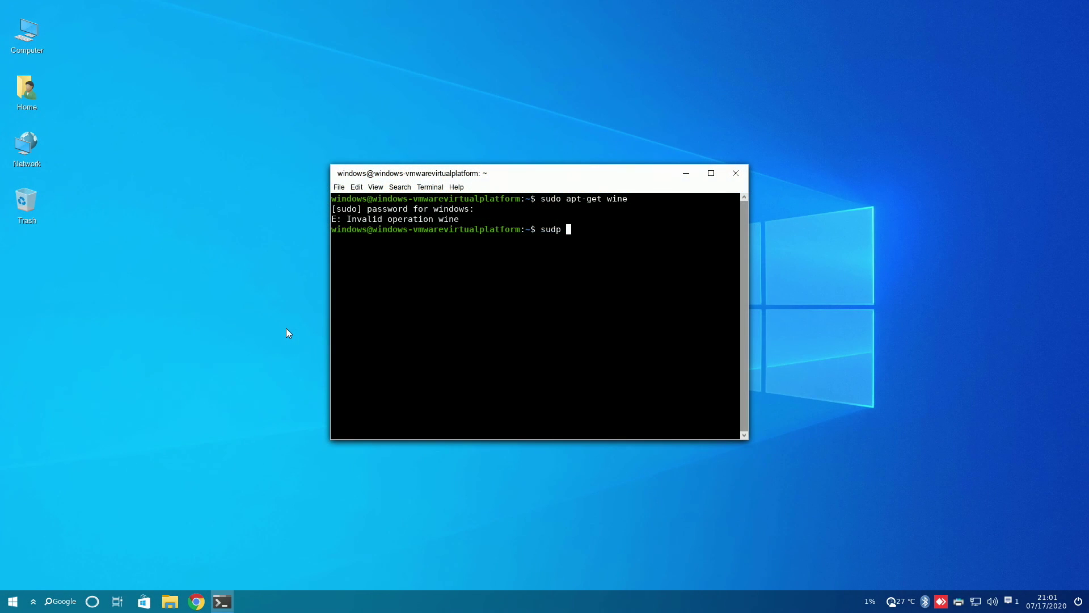
# Step: Try the mistyped 'apt-update' command, then clear the terminal screen
pyautogui.write('apt-update')
pyautogui.press('Return')
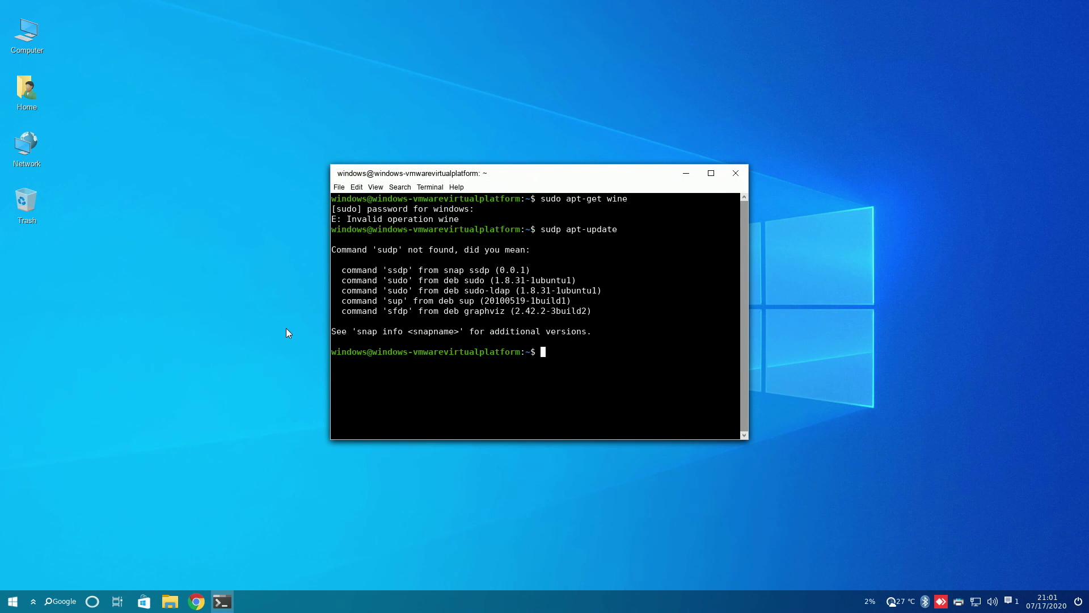
pyautogui.write('s')
pyautogui.press('BackSpace')
pyautogui.write('clear')
pyautogui.press('Return')
# Step: Run sudo apt-get update to refresh package lists, then close the terminal
pyautogui.write('sudo ap')
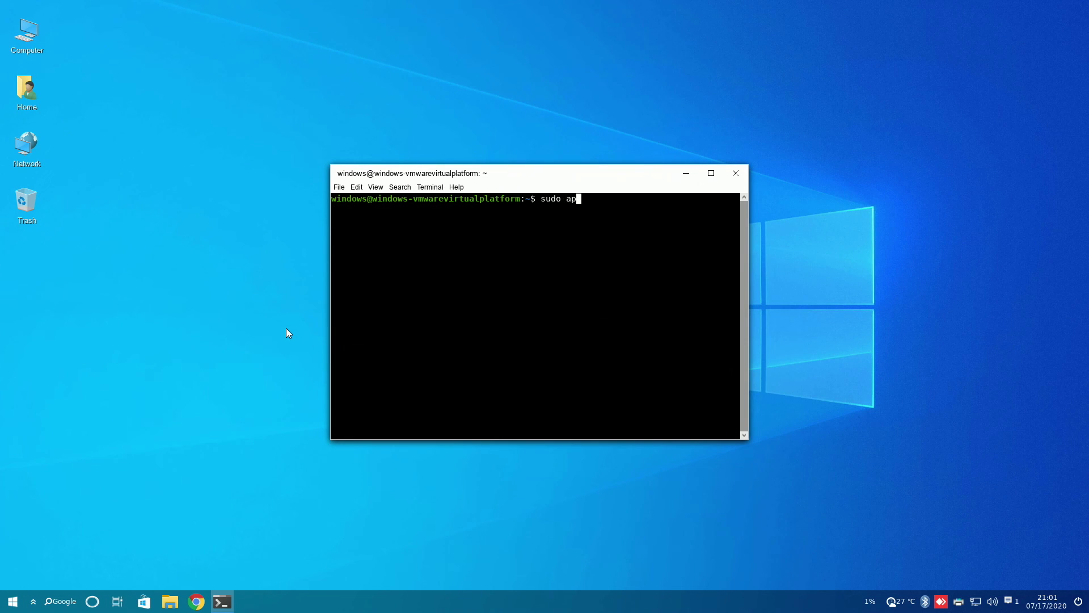
pyautogui.write('t-update')
pyautogui.press('Return')
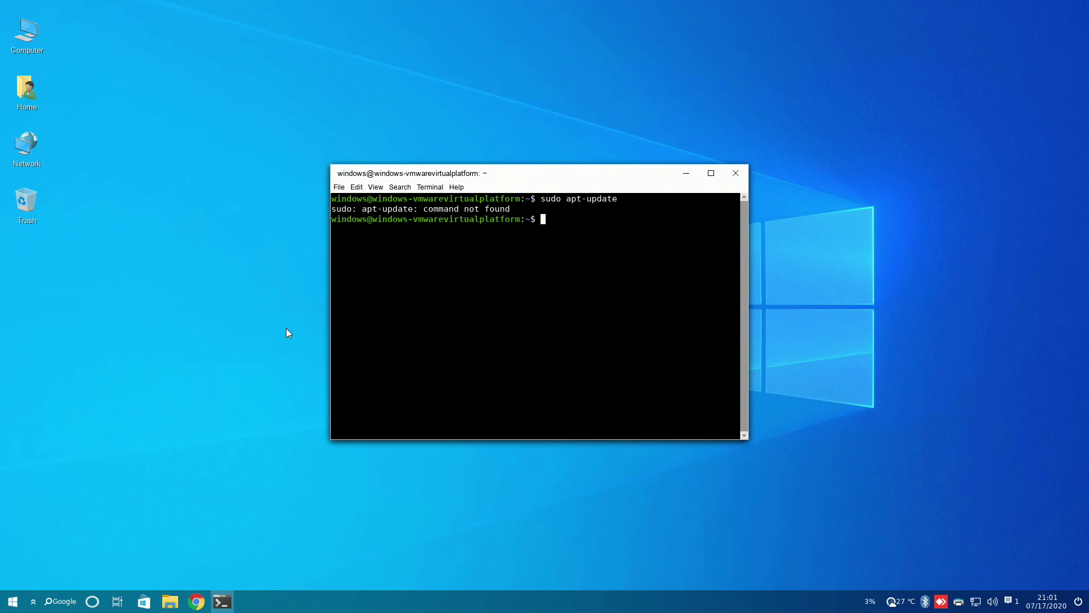
pyautogui.press('Up')
pyautogui.press('BackSpace')
pyautogui.press('BackSpace')
pyautogui.write('te')
pyautogui.press('Return')
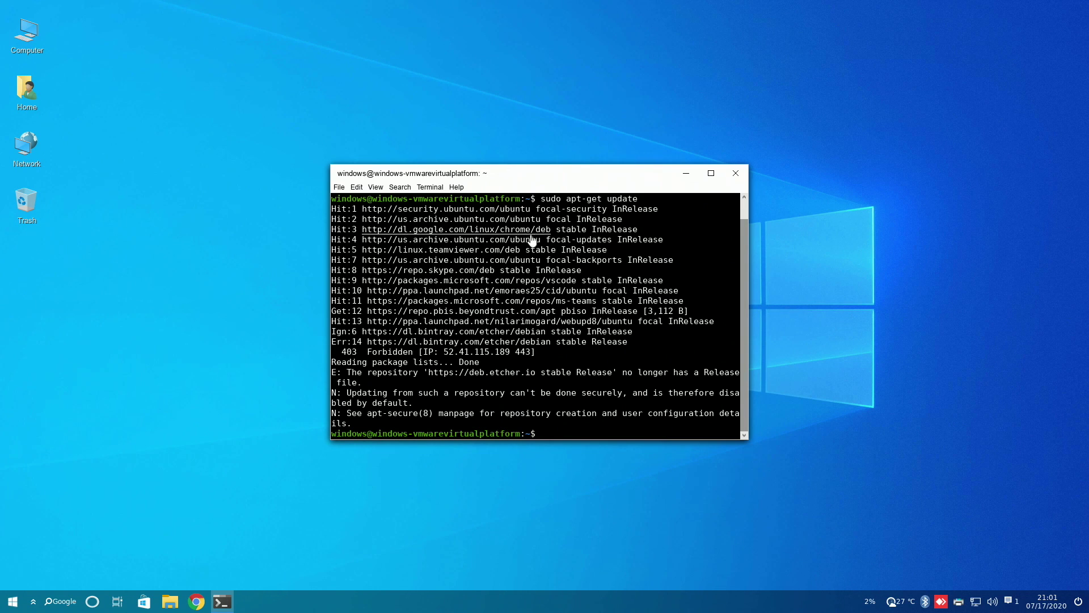
pyautogui.click(737, 174)
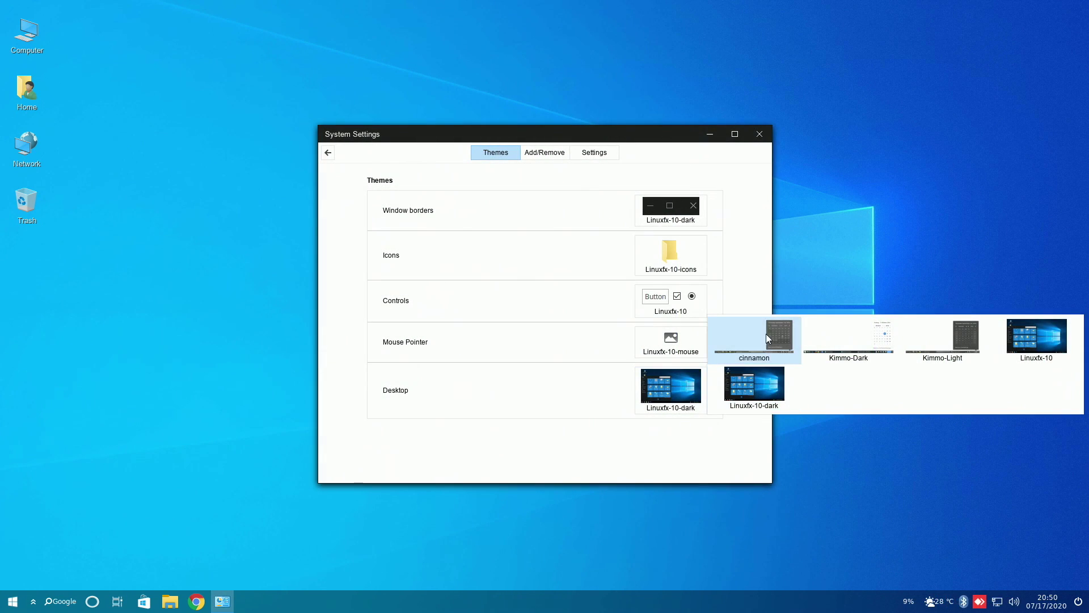
# Step: Set the Desktop theme to Kimmo-Dark after briefly trying cinnamon, checking it in the menu
pyautogui.click(766, 333)
pyautogui.click(689, 389)
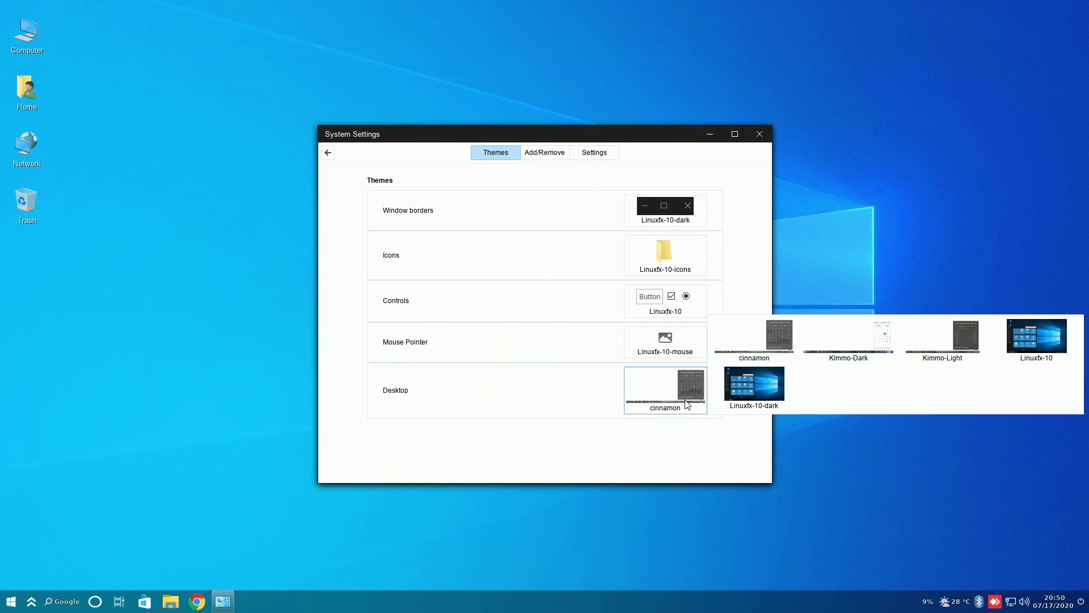
pyautogui.click(803, 338)
pyautogui.click(10, 603)
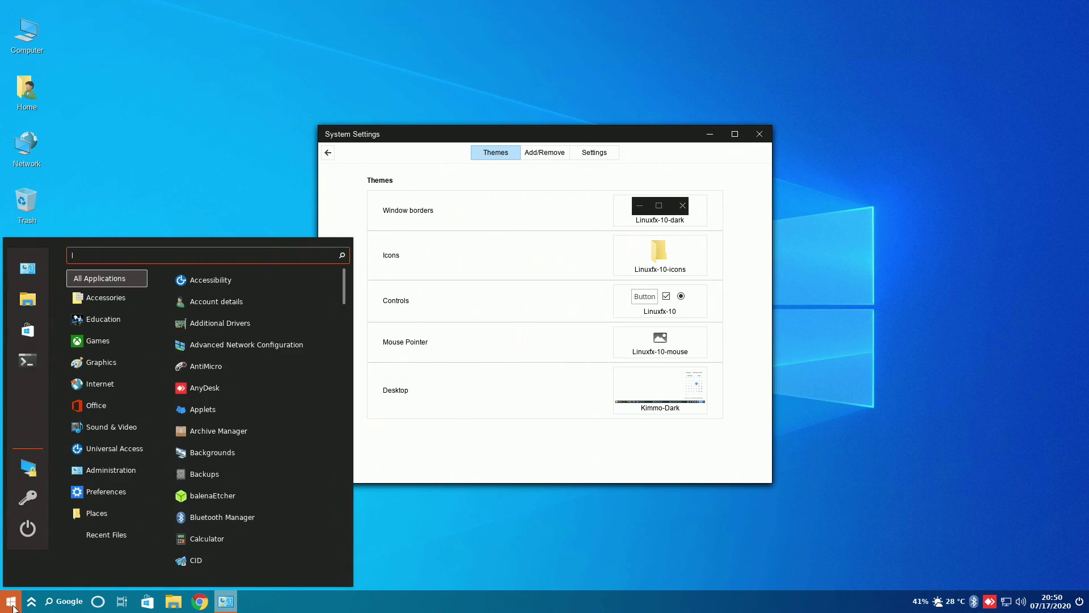
pyautogui.click(16, 599)
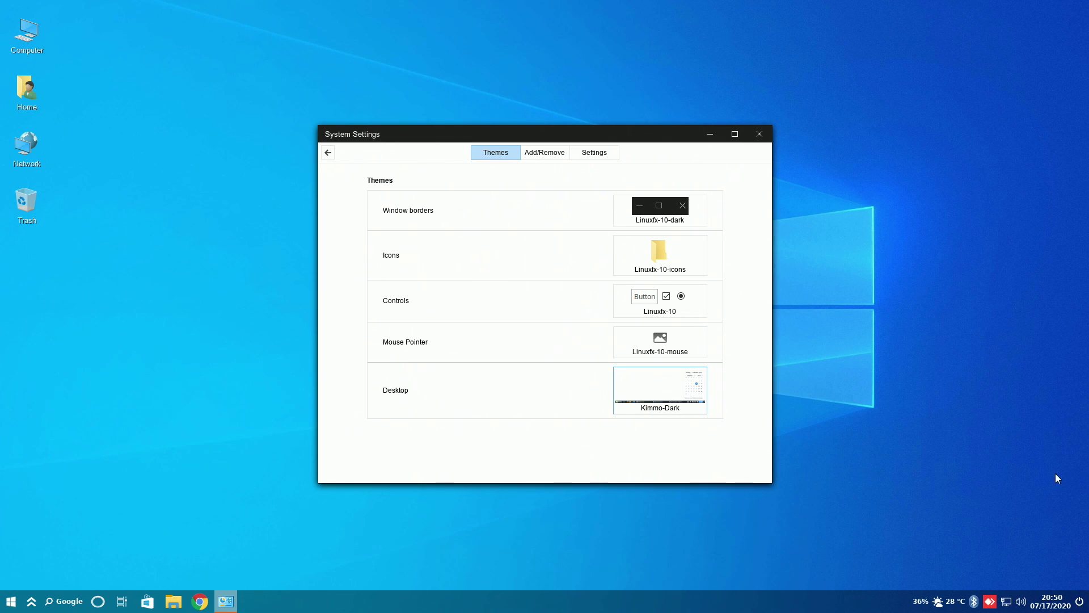